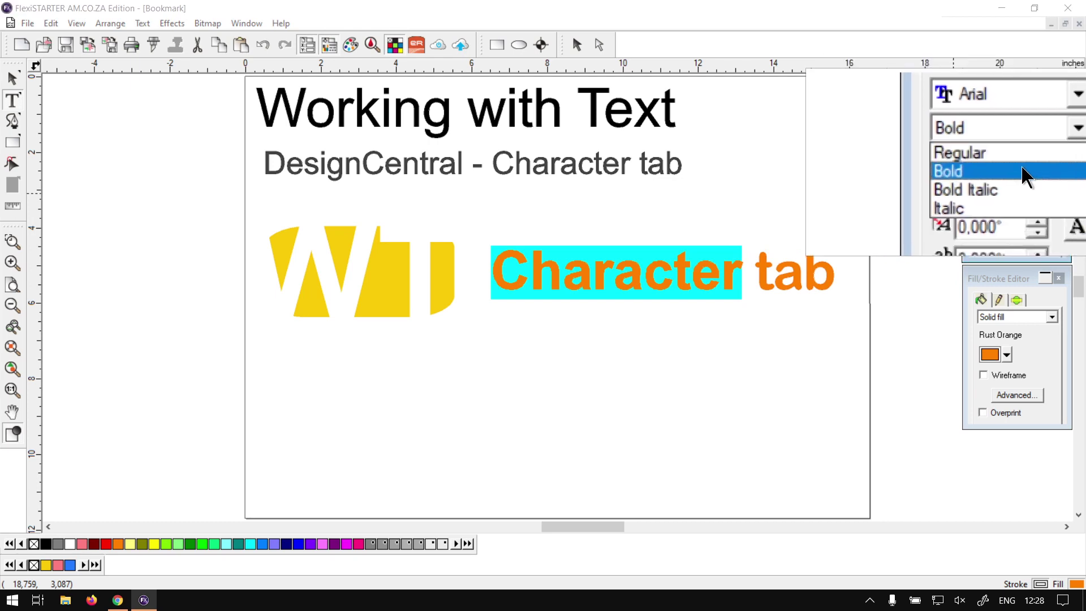
Try the Bold Italic and Italic styles on the word "Character" and set it back to Bold.
click(1021, 181)
click(1031, 149)
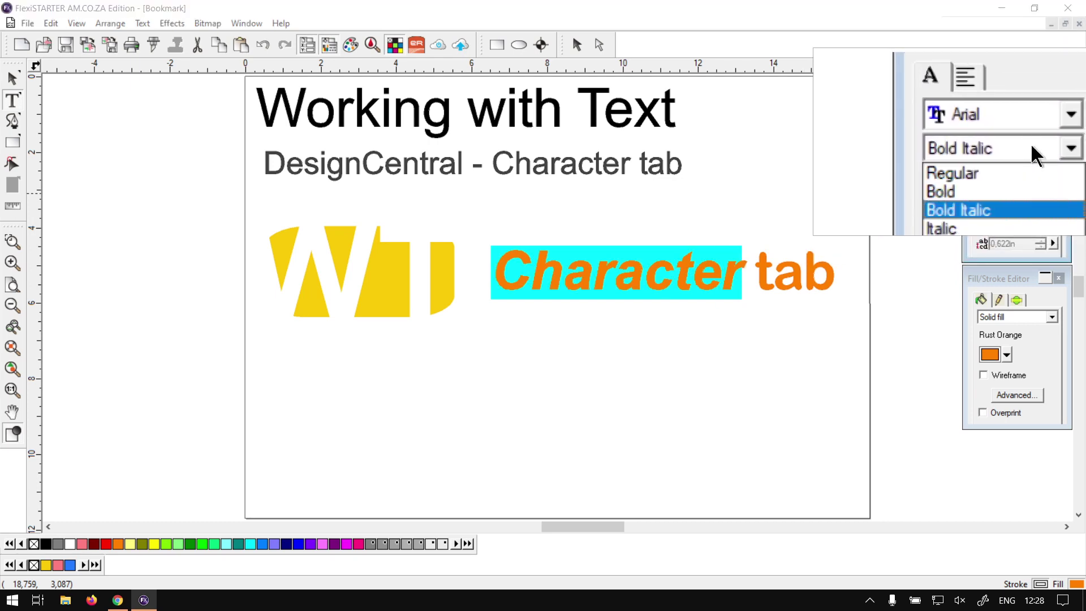
click(1027, 186)
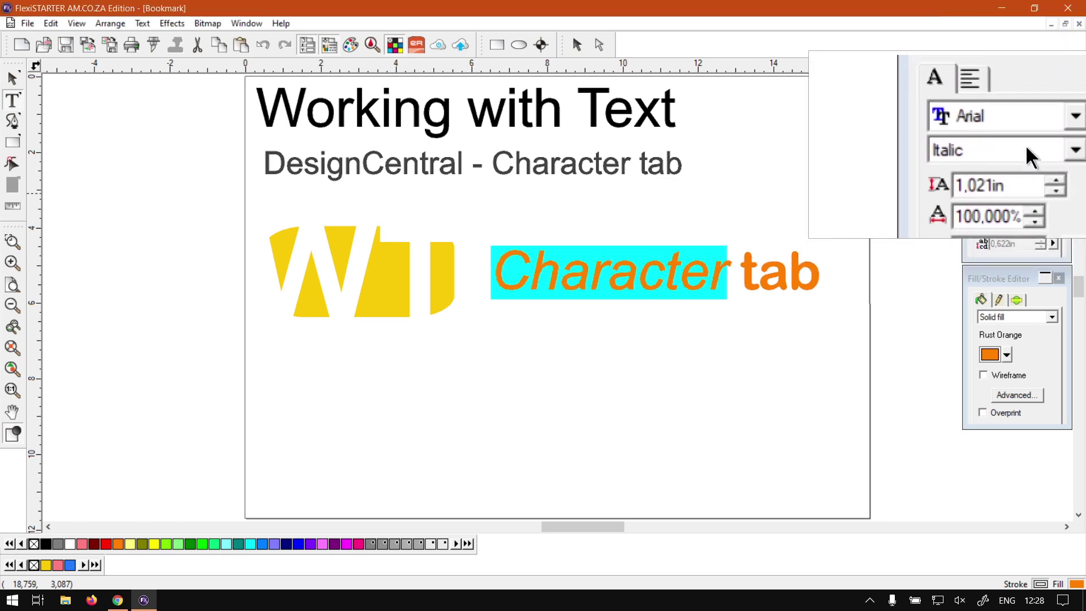
click(1025, 147)
click(1013, 168)
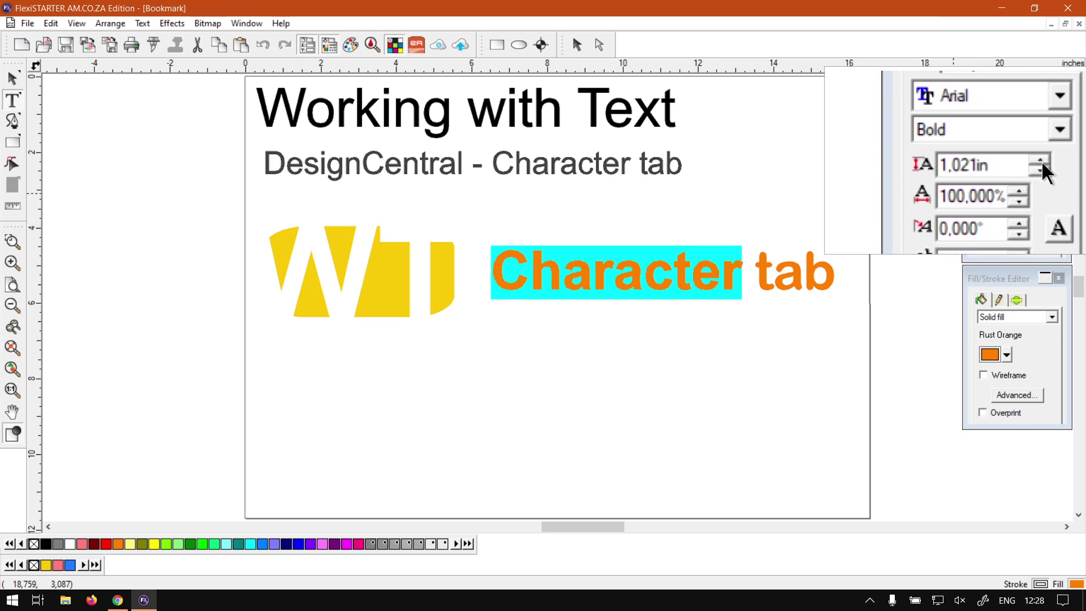
Increase the height of only the letter C in "Character" to 1.221 in.
click(1040, 163)
click(1040, 164)
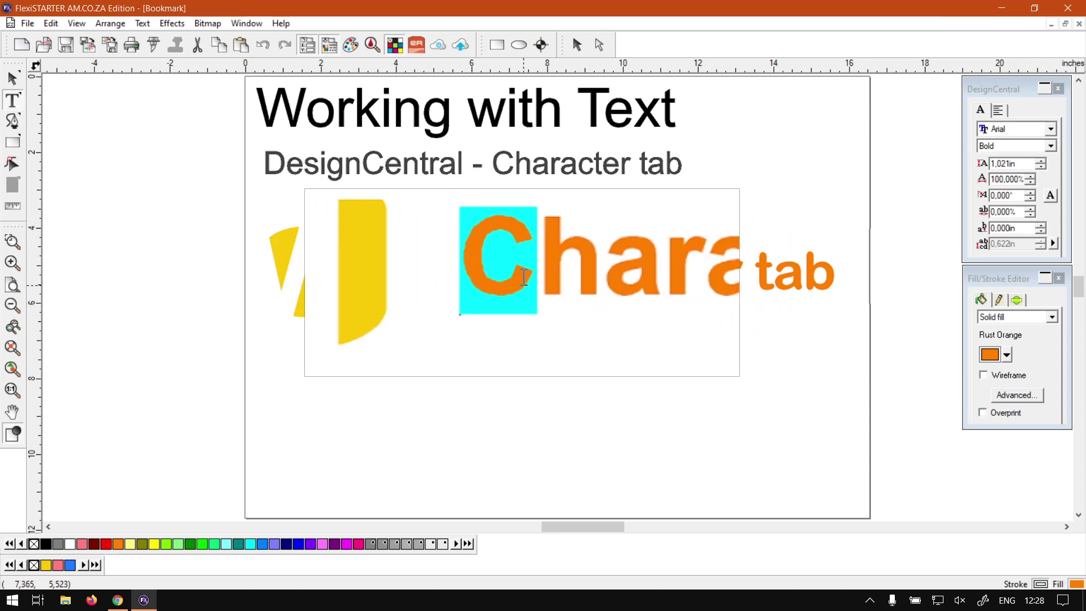
click(1041, 163)
click(1040, 163)
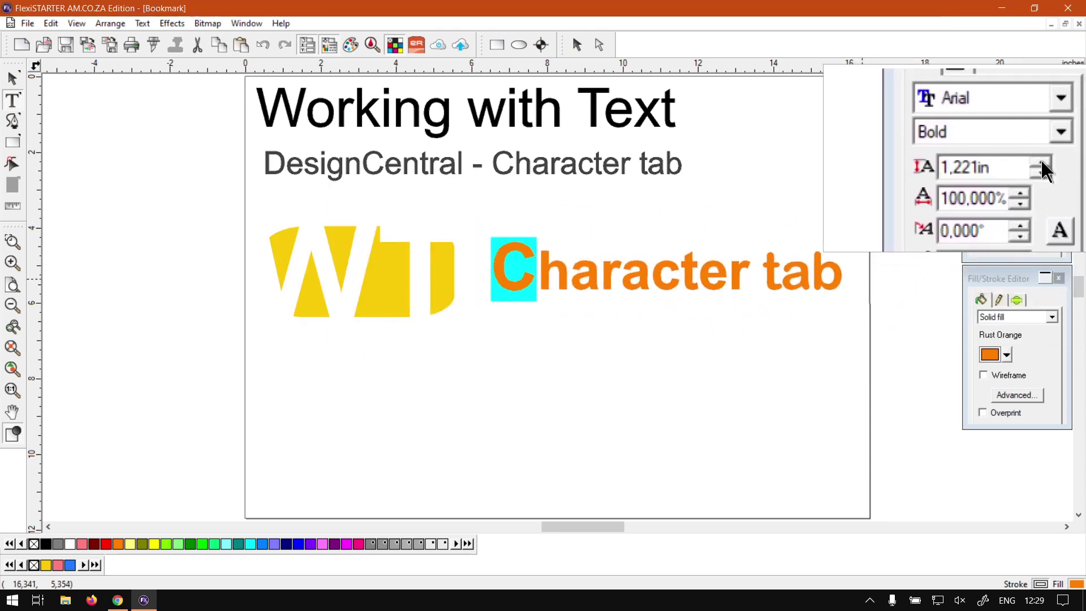
click(1041, 163)
click(1041, 165)
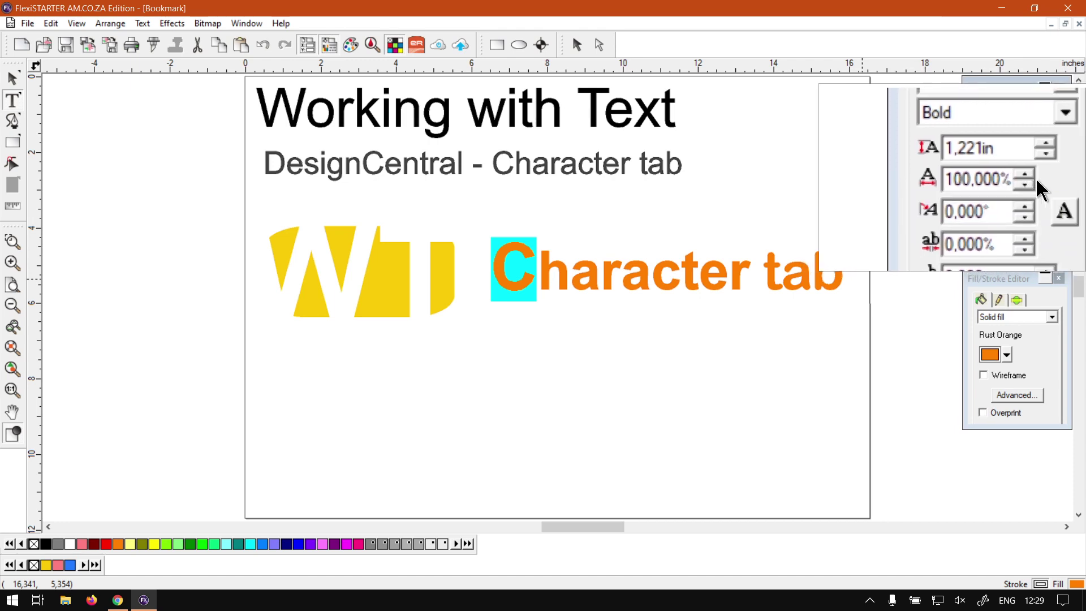
Set the character width of the letter C to 108%.
drag(1031, 176, 1031, 177)
click(1030, 177)
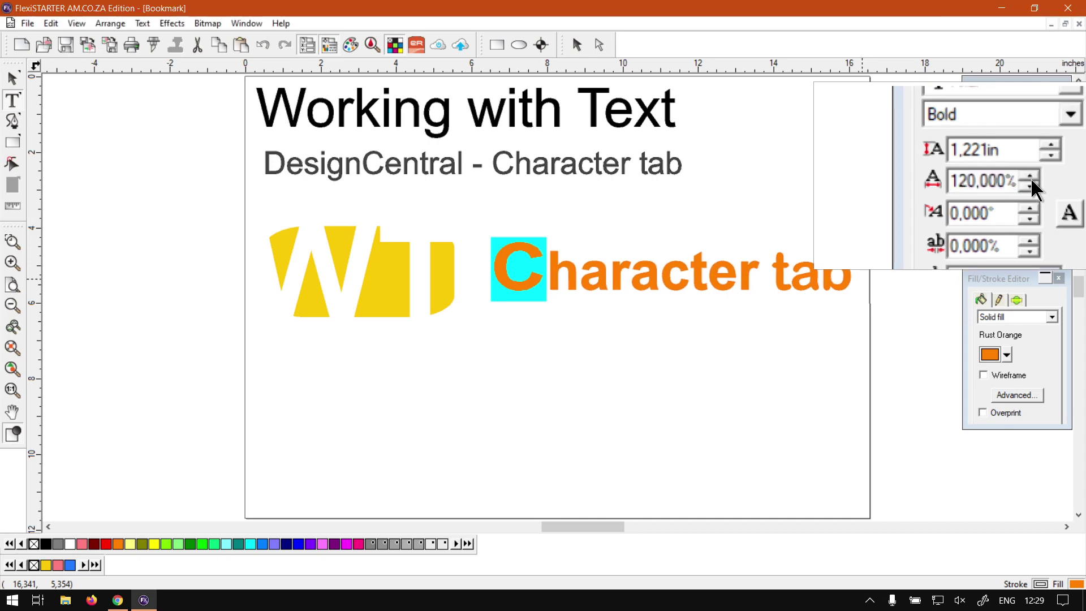
click(1029, 183)
click(1029, 182)
click(1029, 183)
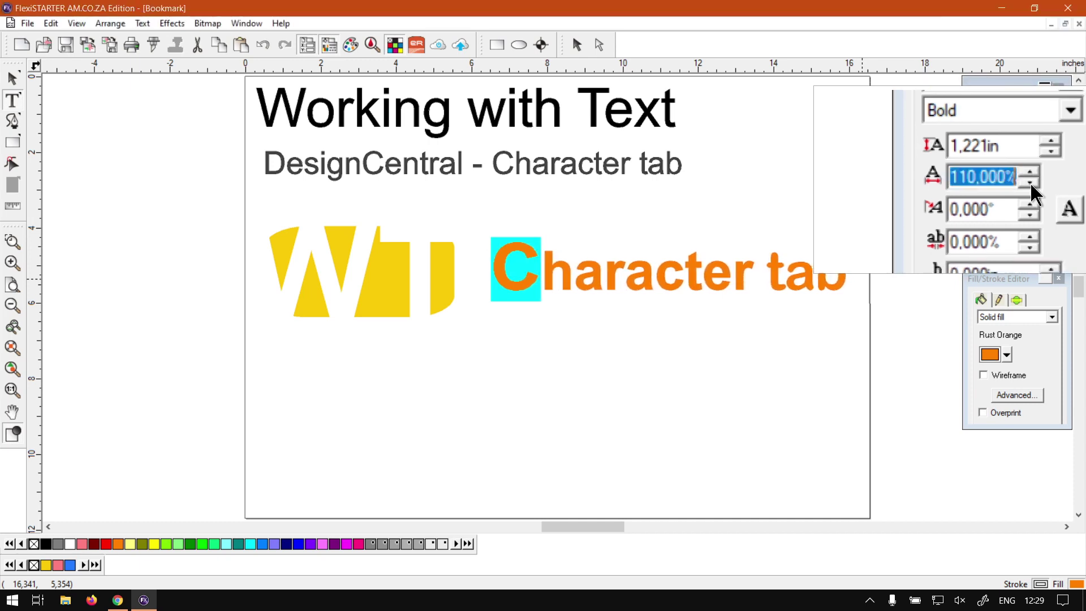
click(1030, 183)
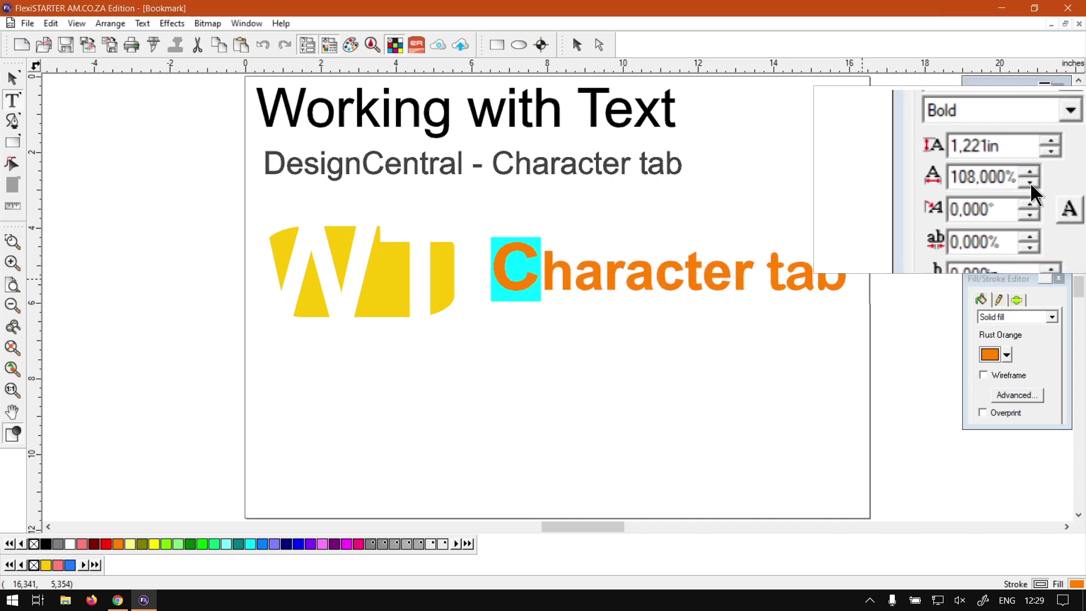
scroll(1030, 182, down, 1)
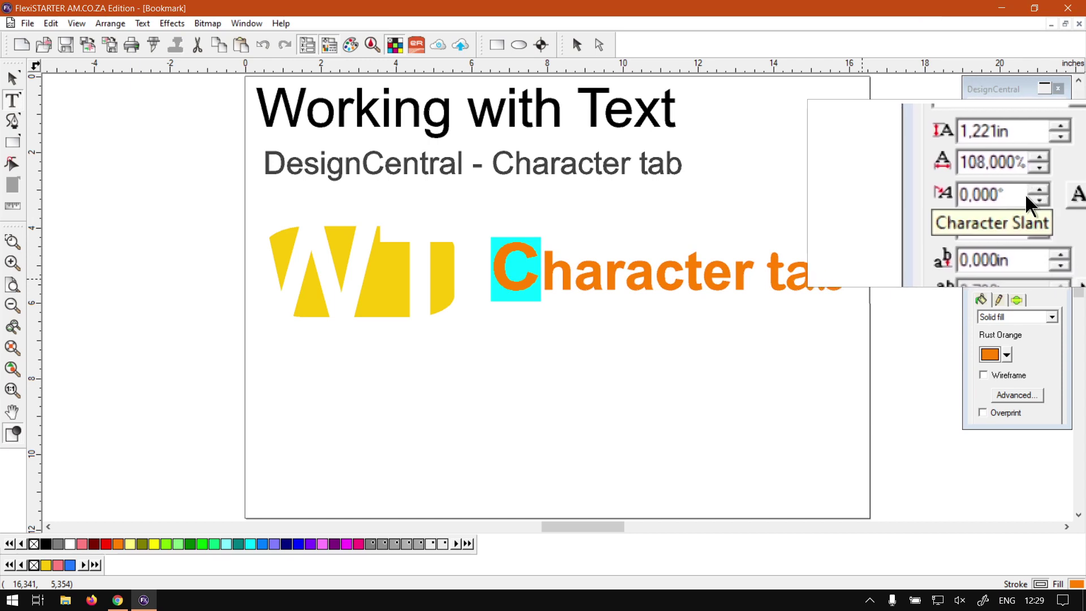
Try forward and backward character slants on the letter C, including 4° and -8°, and return the slant to 0°.
click(1031, 192)
click(1031, 193)
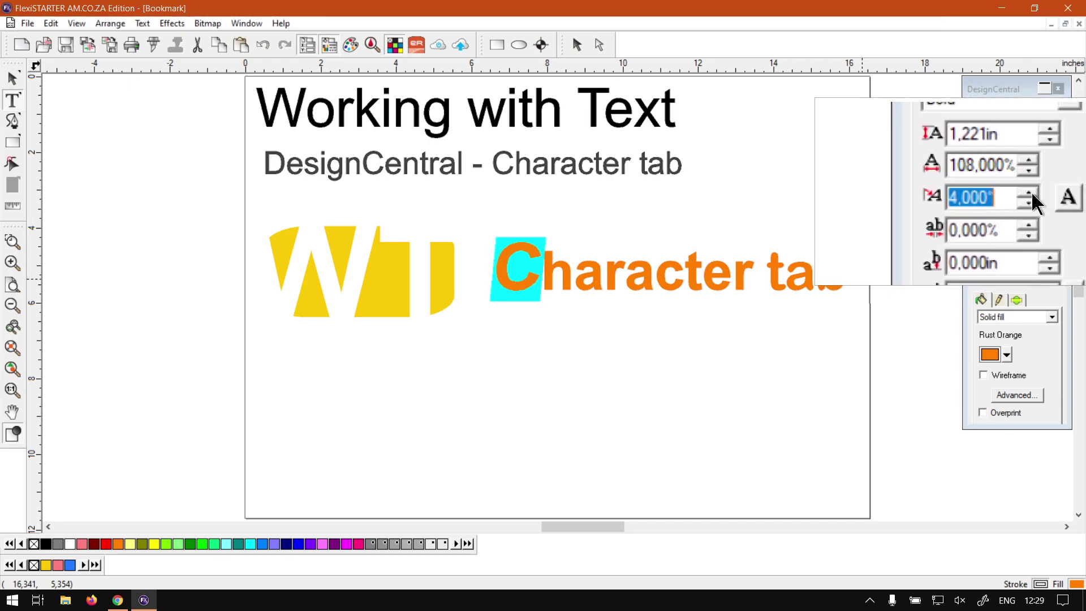
click(1031, 193)
click(1031, 200)
click(1031, 200)
click(1031, 199)
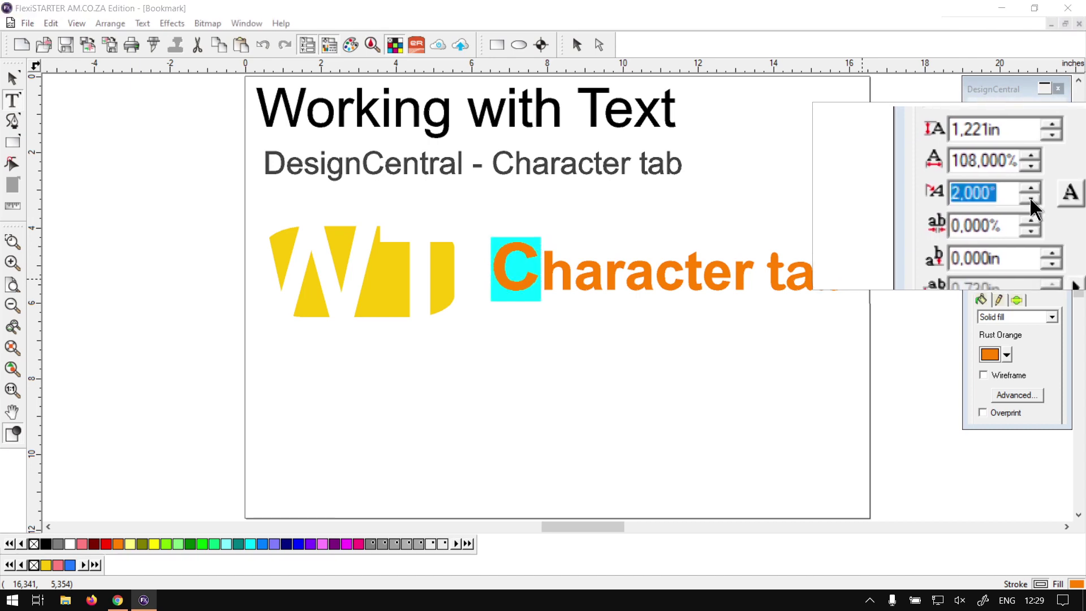
click(1031, 200)
click(1031, 199)
click(1030, 199)
click(1030, 199)
click(1030, 200)
click(1031, 192)
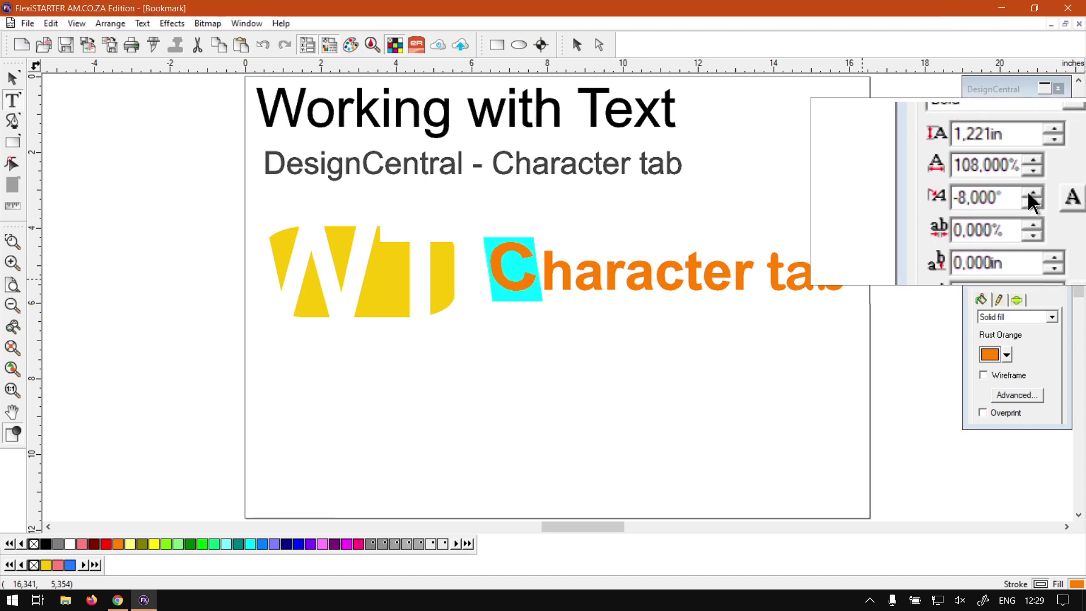
click(1030, 193)
click(1030, 192)
click(1030, 193)
click(1031, 193)
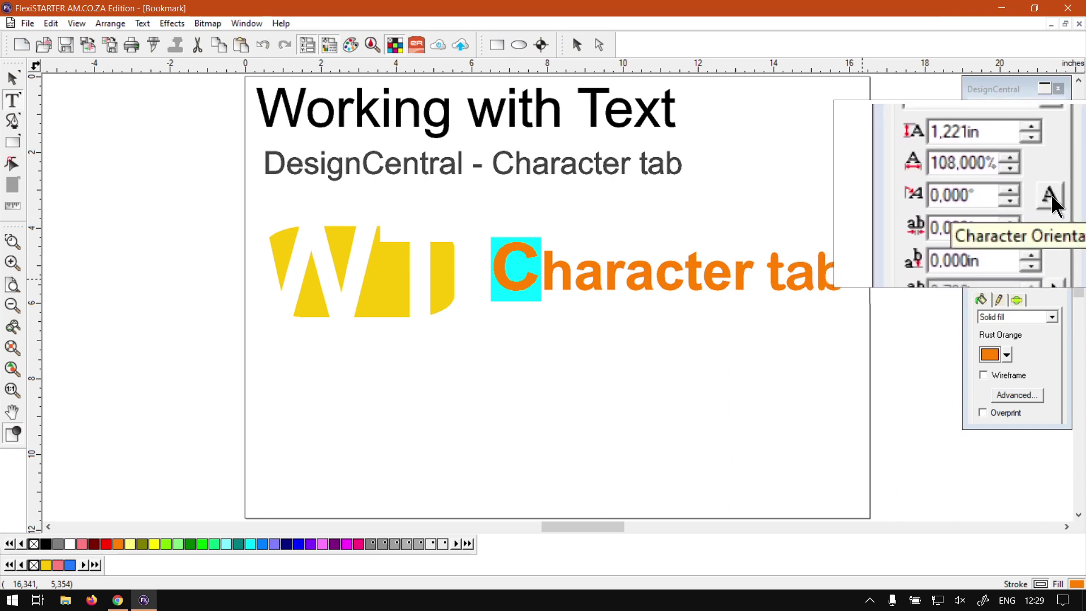
Toggle the character orientation of the letter C between upright and rotated, leaving it rotated.
click(1051, 195)
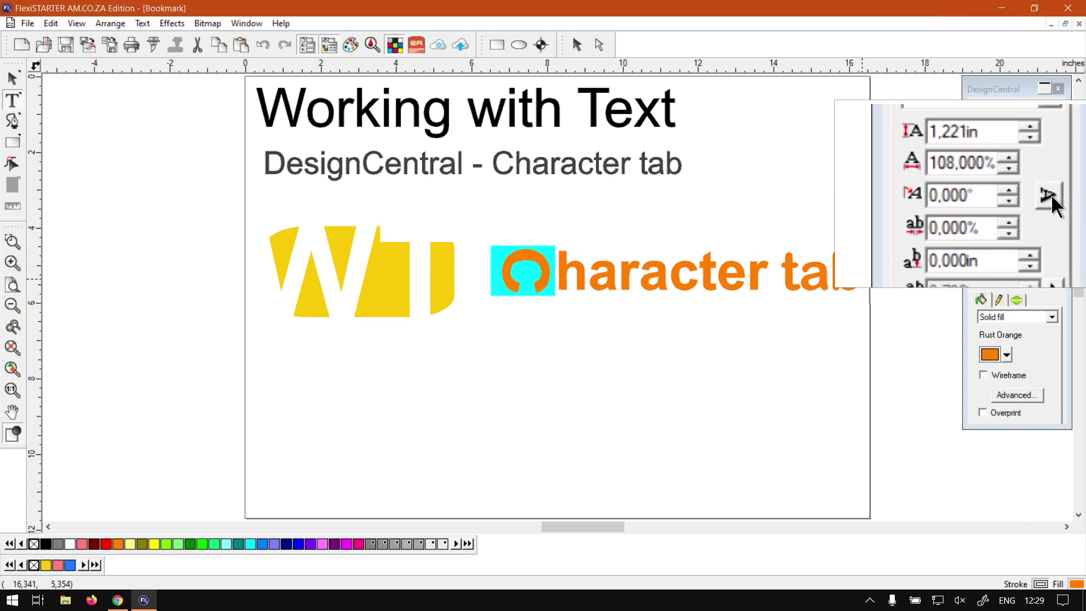
click(1051, 195)
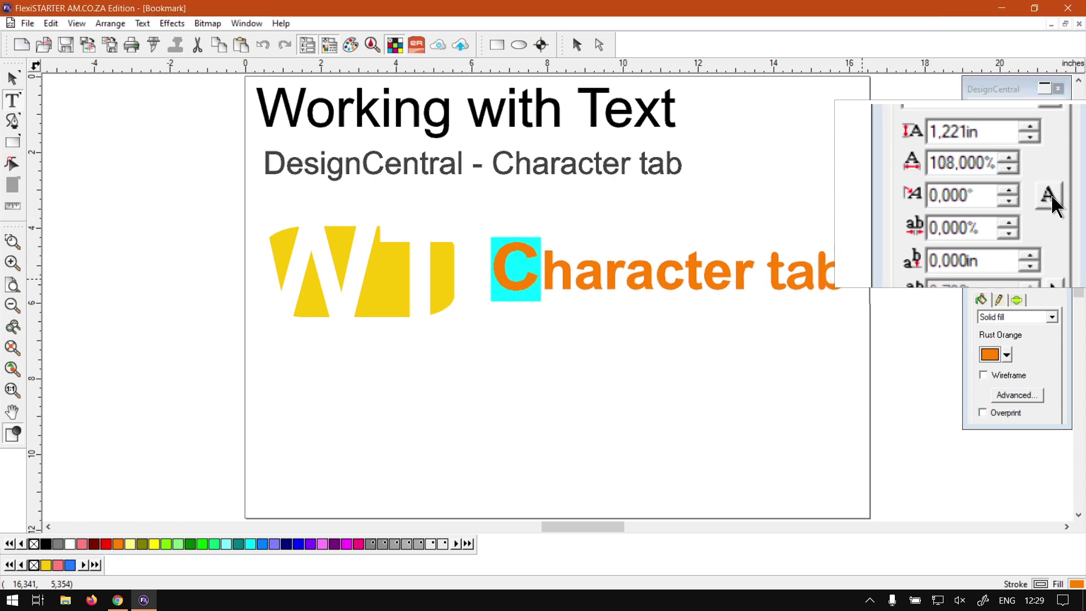
click(1051, 194)
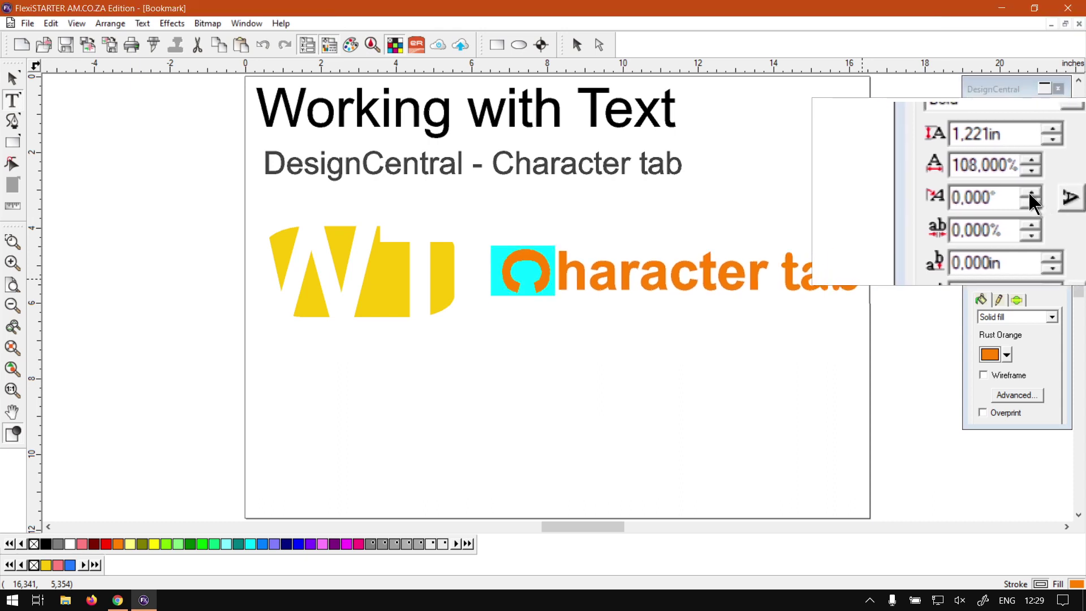
Try an 8° slant on the rotated letter C, reset the slant to 0° and restore the upright orientation.
click(1028, 193)
click(1029, 193)
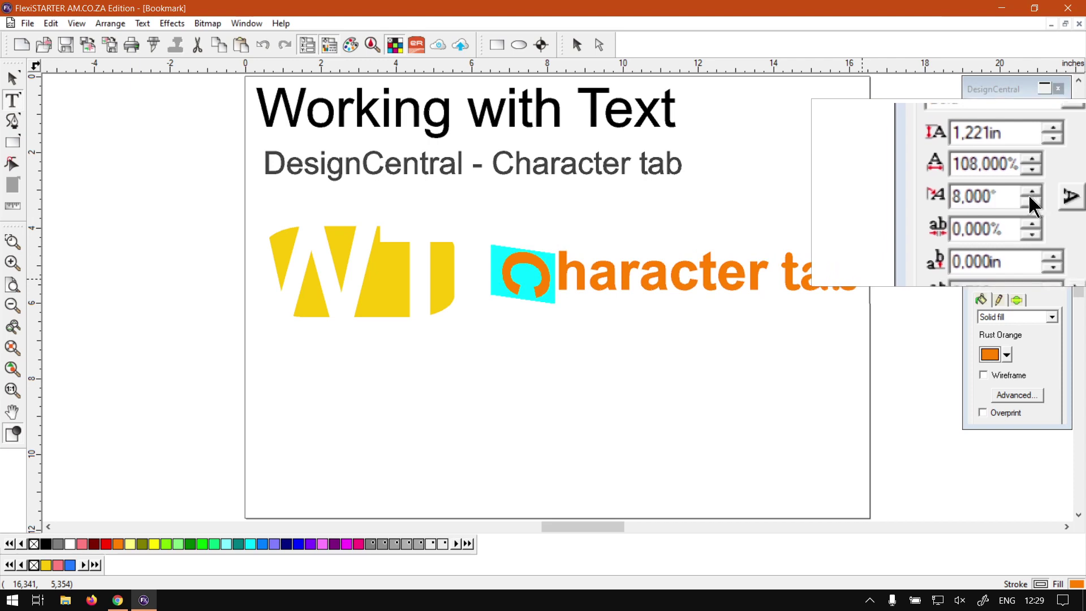
click(1029, 195)
text(0)
key(Return)
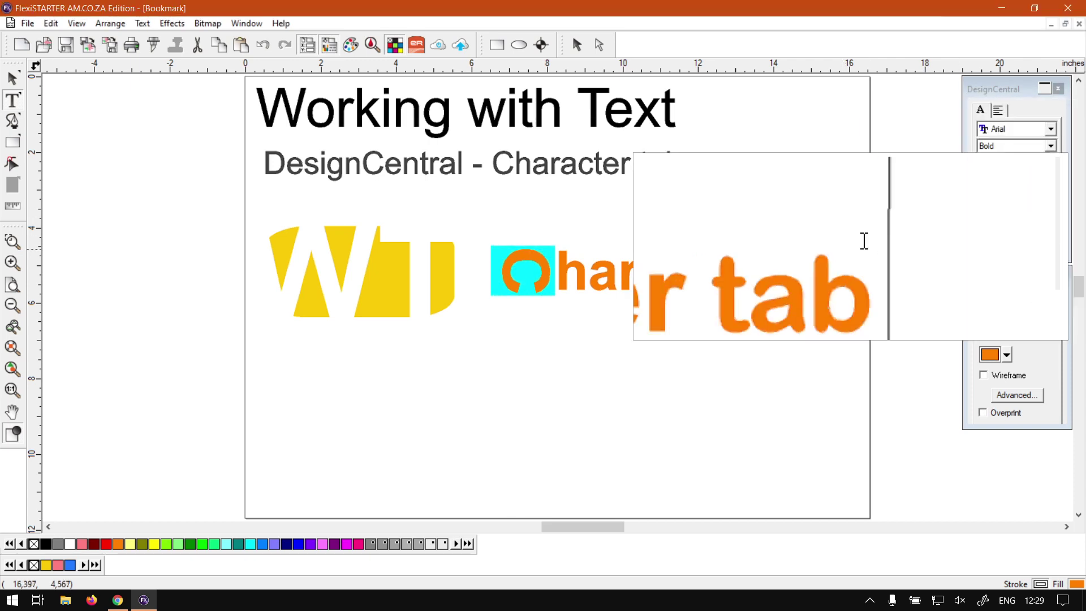
click(1047, 196)
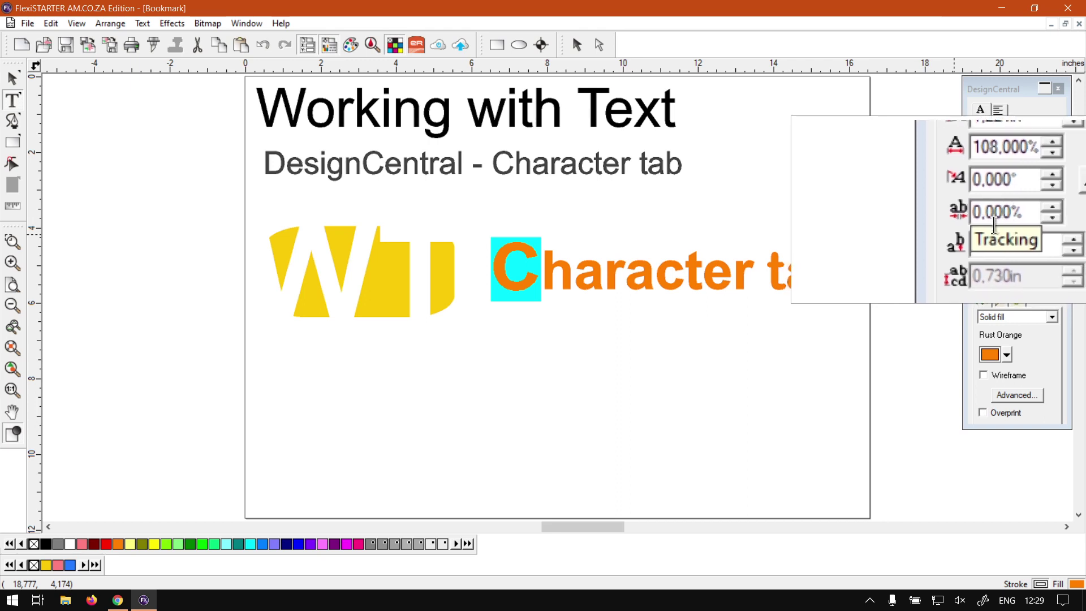
Widen the letter spacing of the whole word "Character" by setting its tracking to 6%.
drag(511, 257, 749, 277)
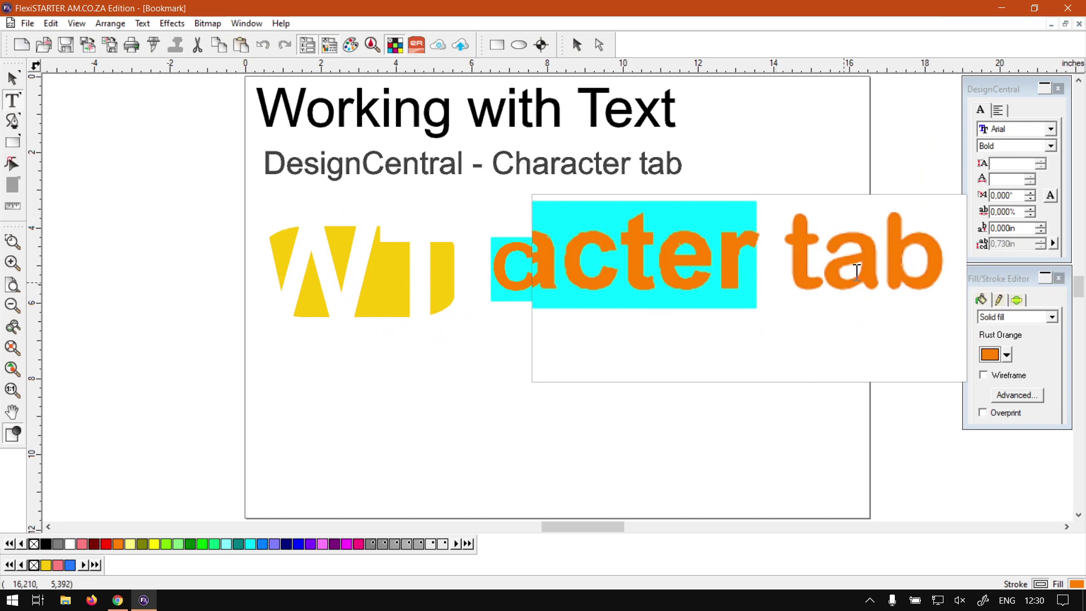
click(1030, 210)
click(1030, 210)
click(1029, 211)
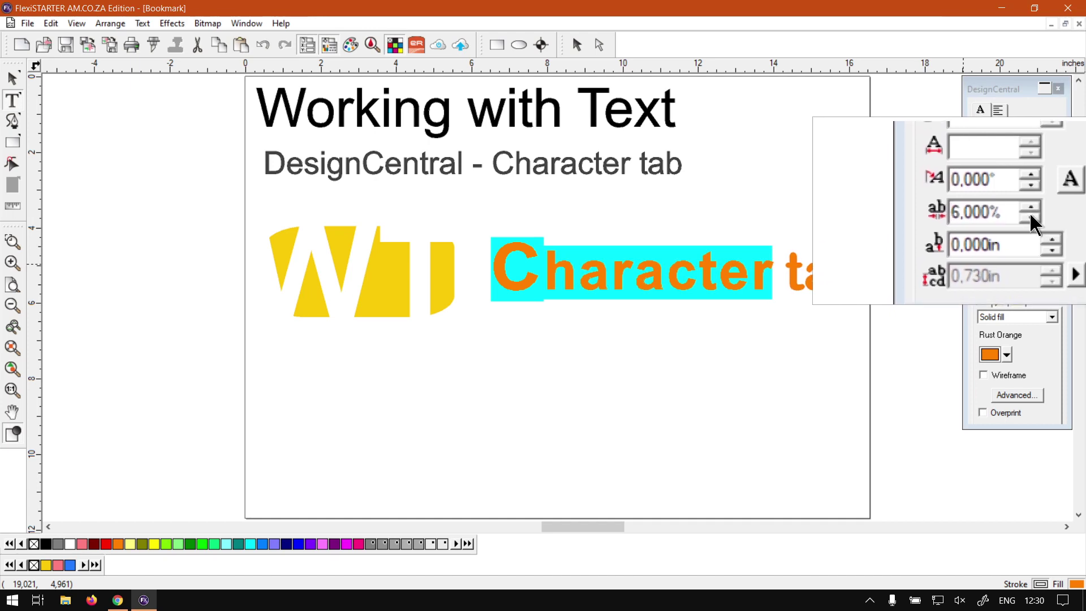
Tighten the letter spacing of the word "Character" by lowering its tracking to -16%.
click(1029, 218)
click(1030, 216)
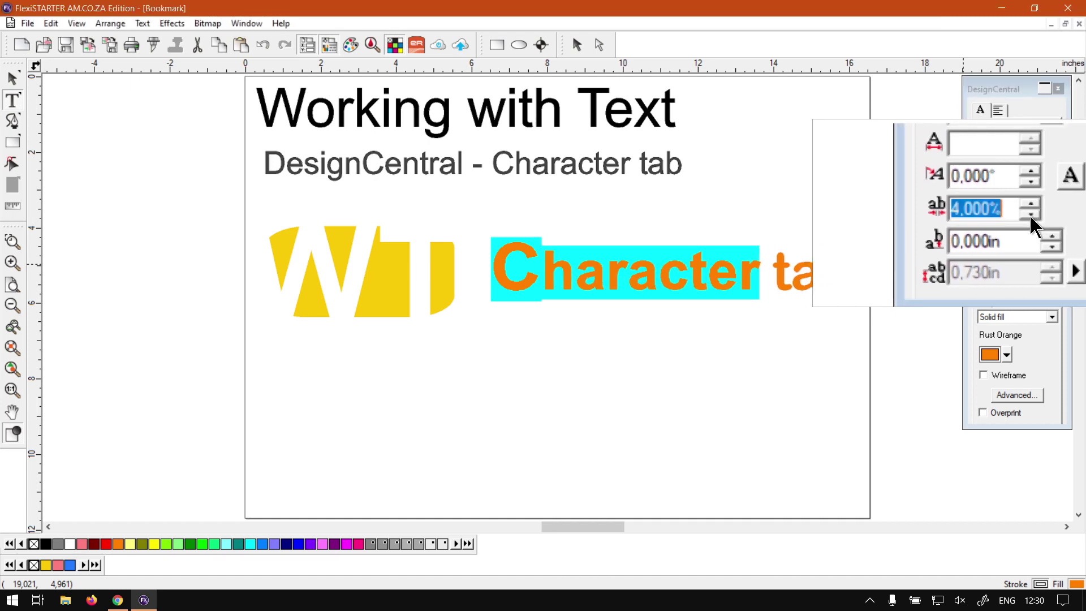
click(1030, 217)
click(1030, 216)
click(1030, 216)
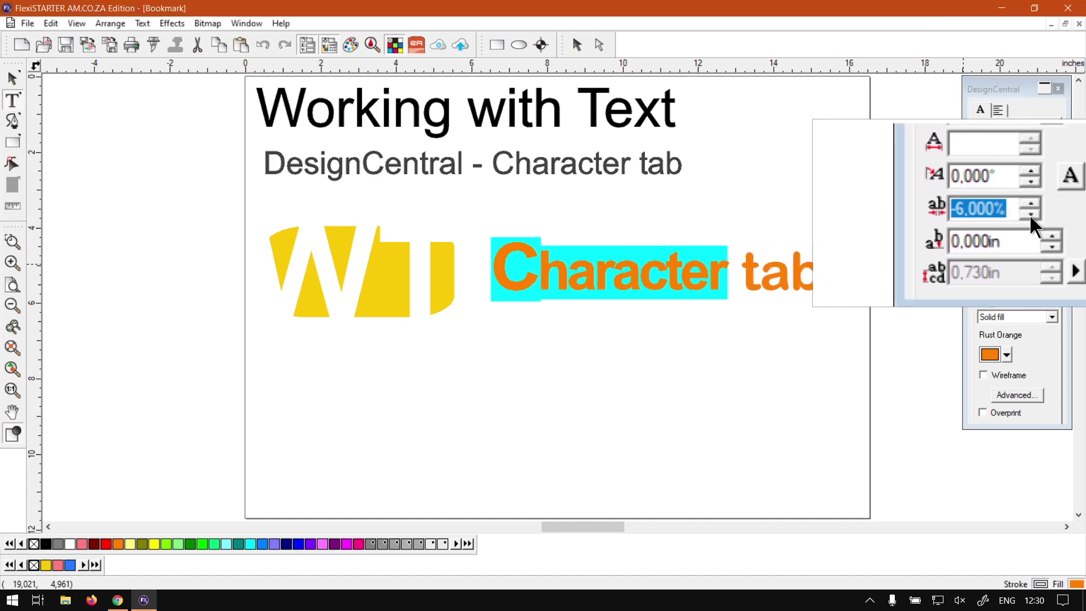
click(1029, 216)
click(1030, 217)
click(1030, 216)
click(1030, 217)
click(1031, 217)
click(1030, 217)
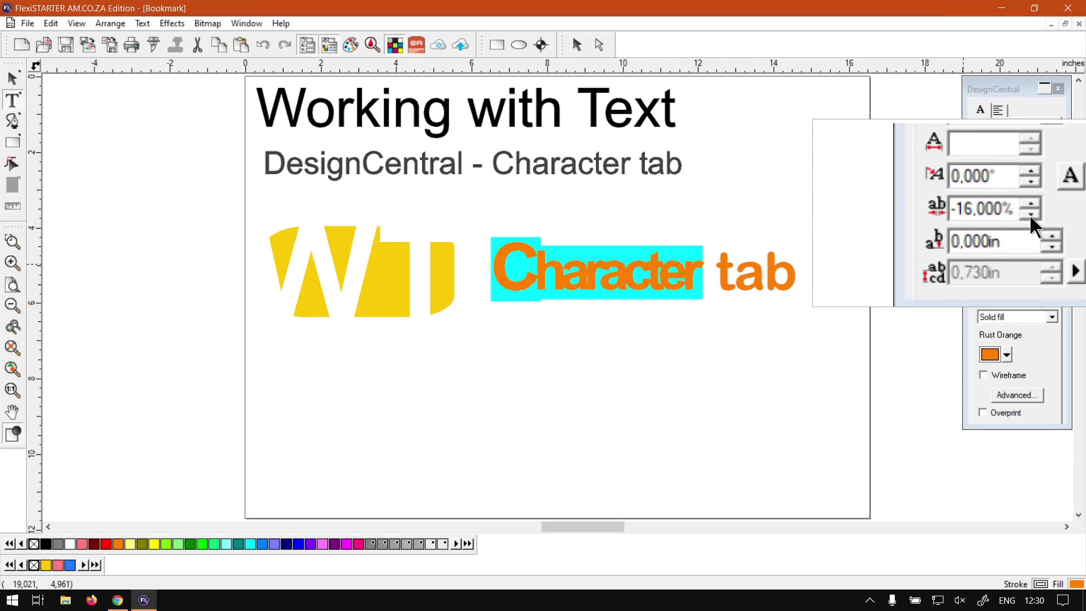
Return the tracking of the word "Character" to 0%.
click(1029, 210)
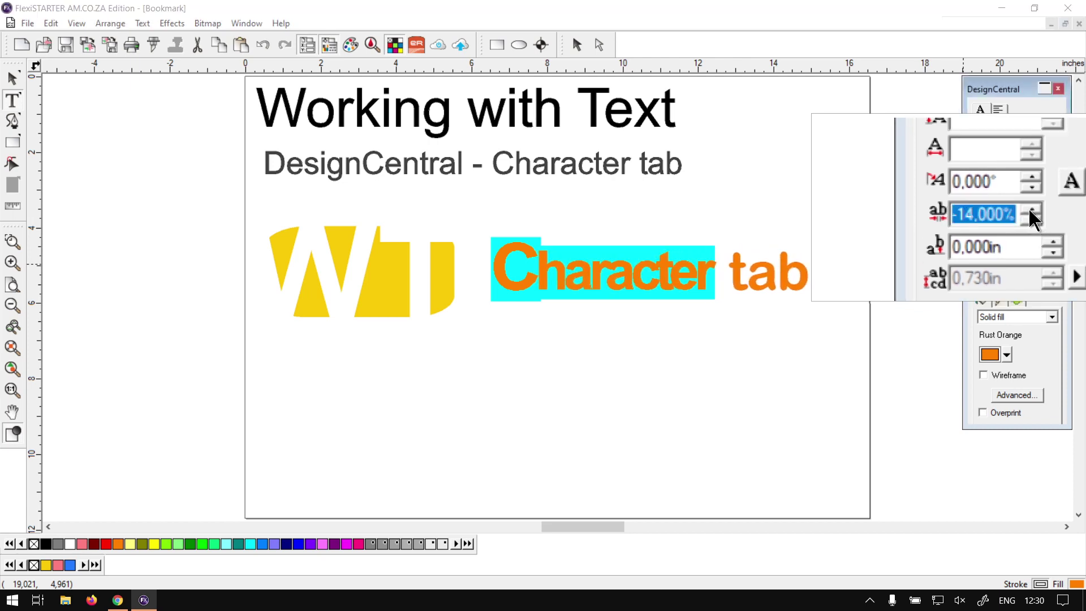
click(1029, 210)
click(1029, 209)
click(1029, 209)
click(1028, 209)
click(1028, 210)
click(1029, 210)
click(1029, 211)
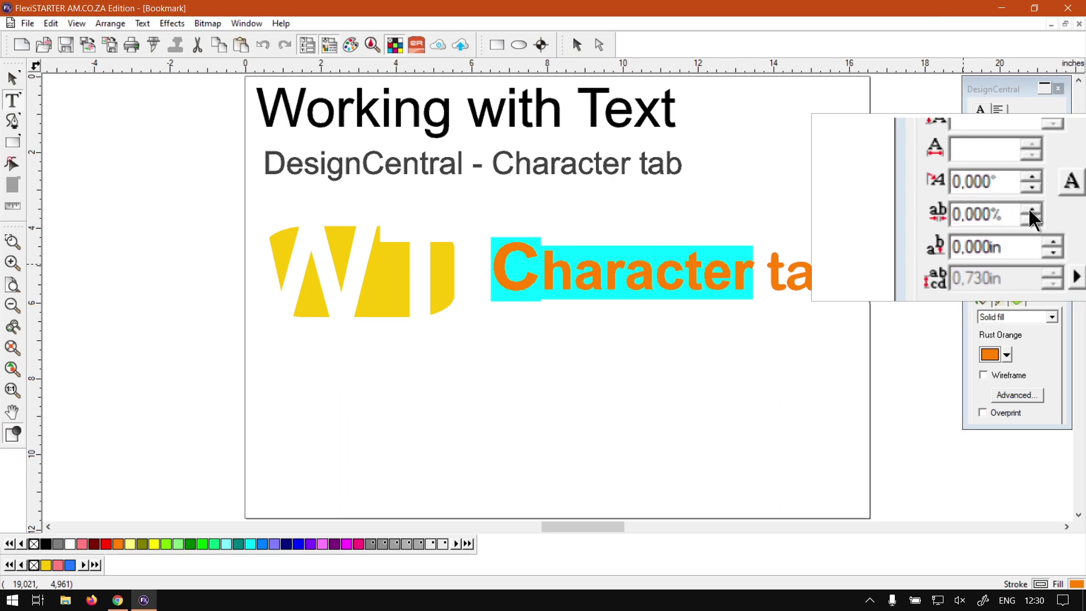
click(1029, 211)
click(1028, 214)
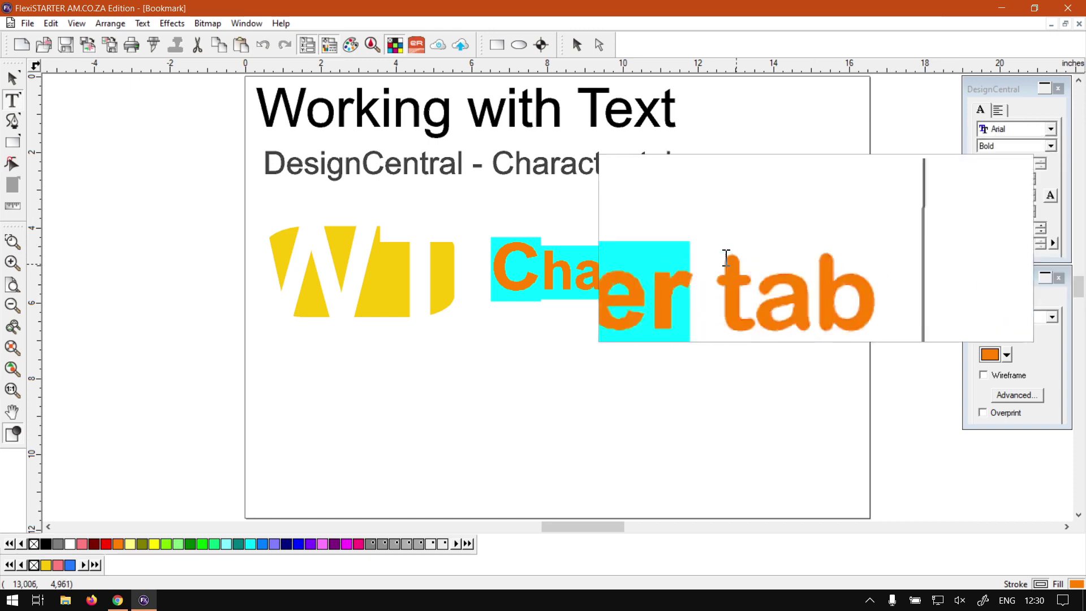
click(694, 271)
key(shift+Left)
key(shift+Left)
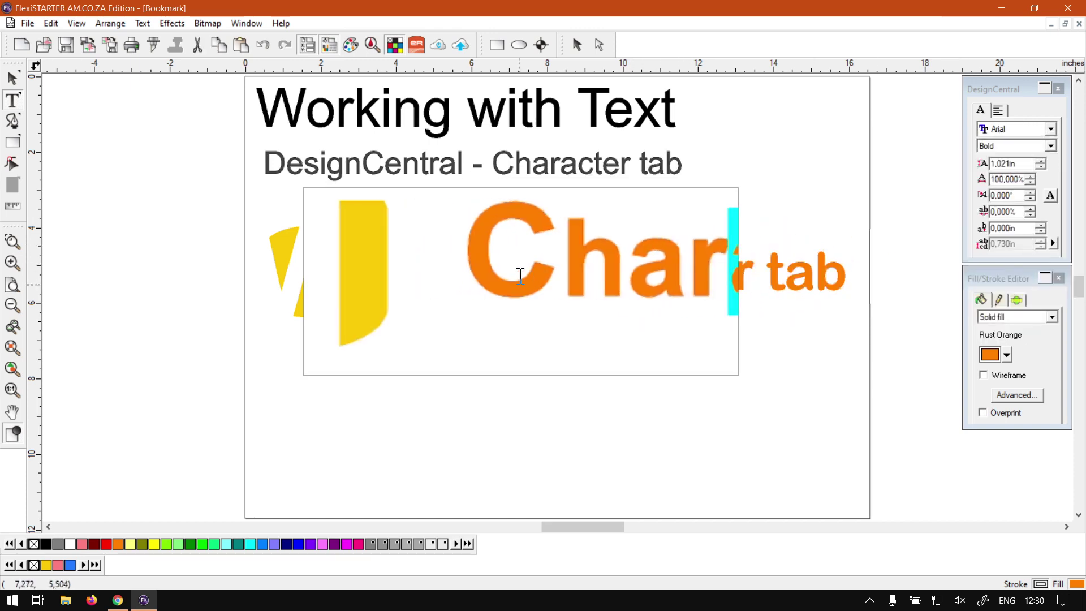
key(Home)
key(shift+Right)
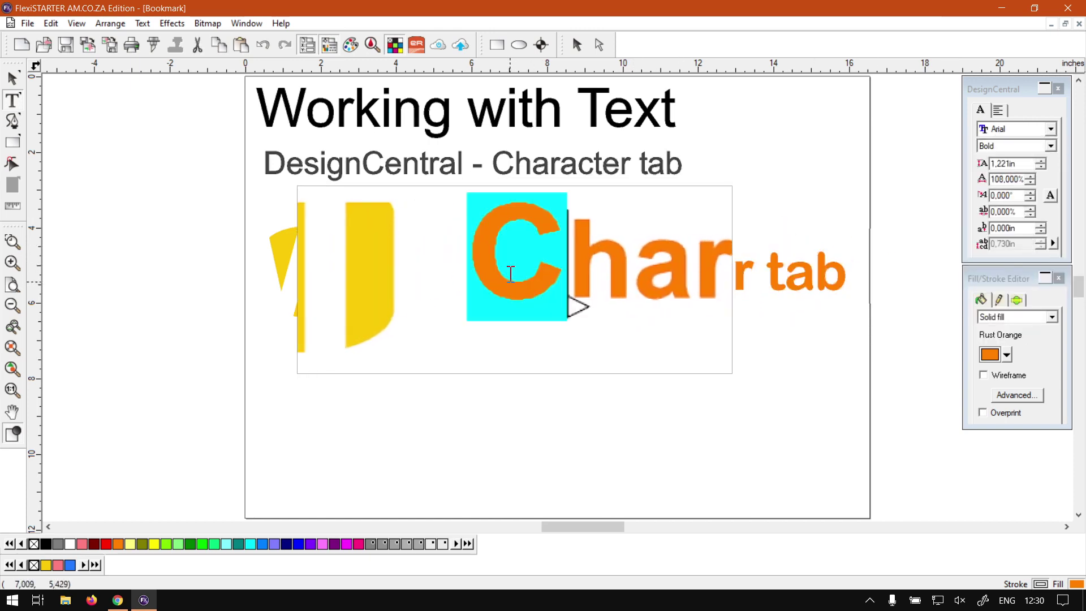
click(602, 278)
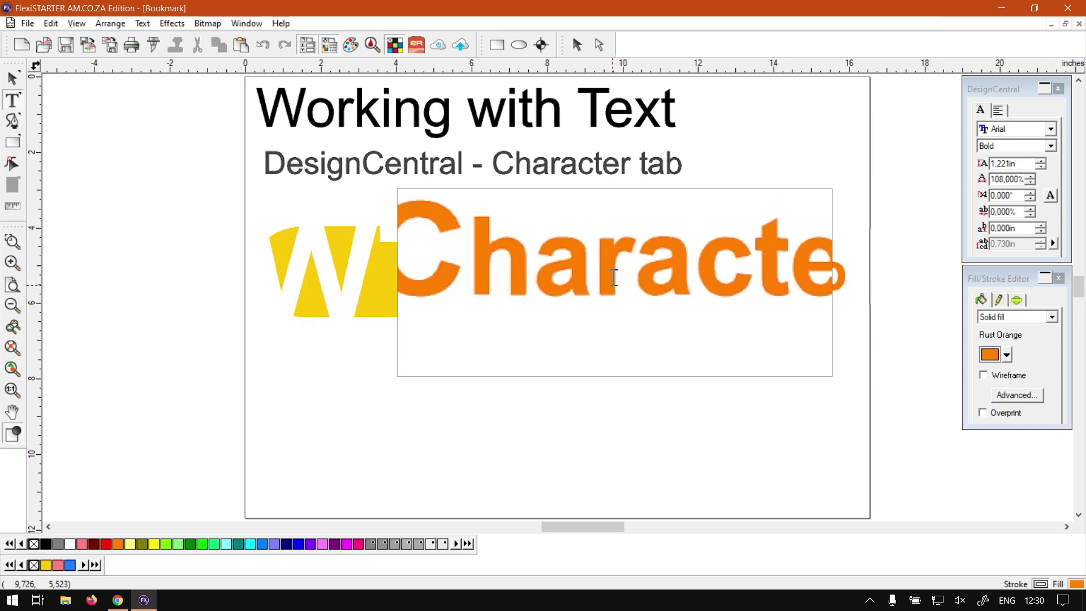
key(shift+Left)
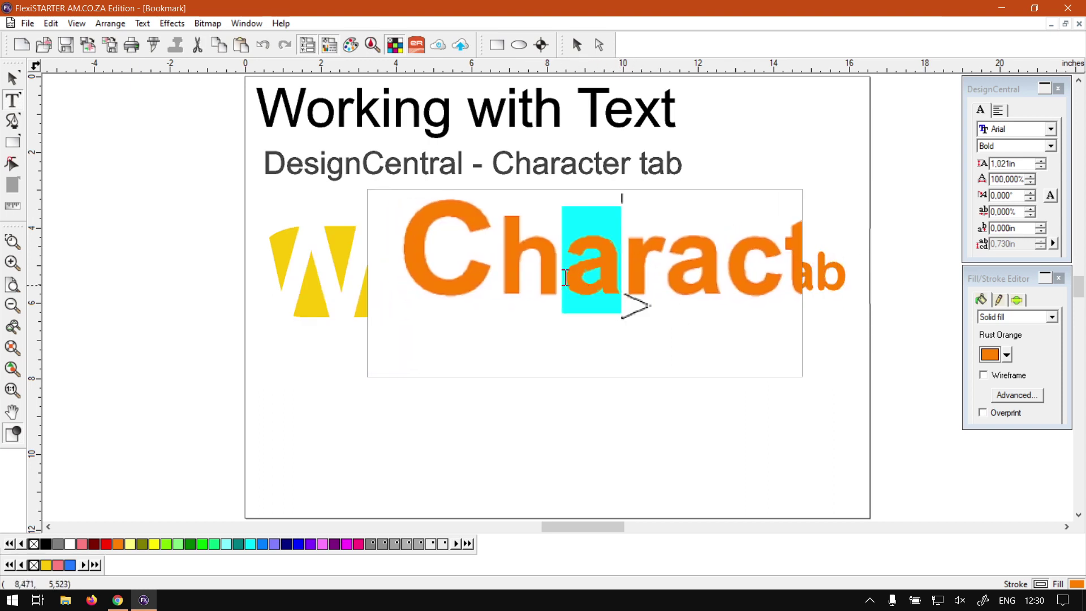
Raise the baseline of the letters "Ch" in "Character" by 0.100 in.
click(538, 274)
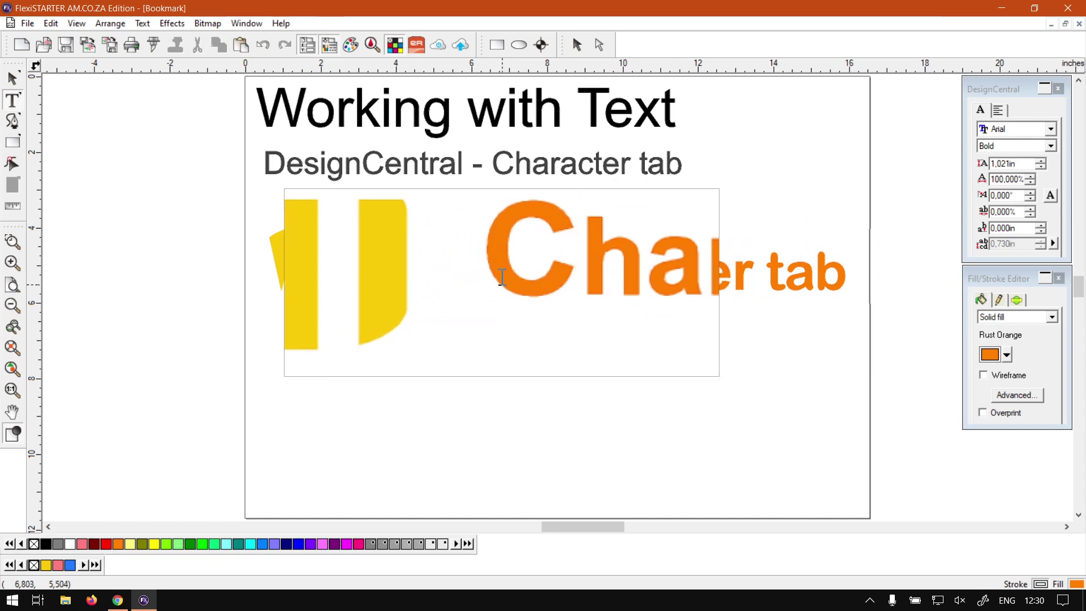
drag(421, 274, 569, 275)
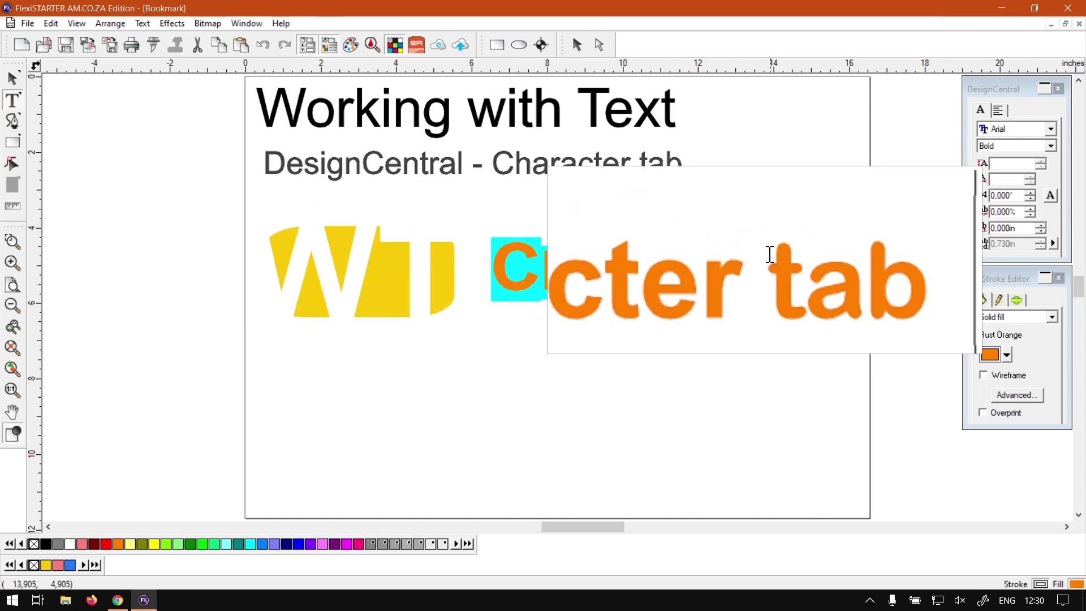
click(1038, 224)
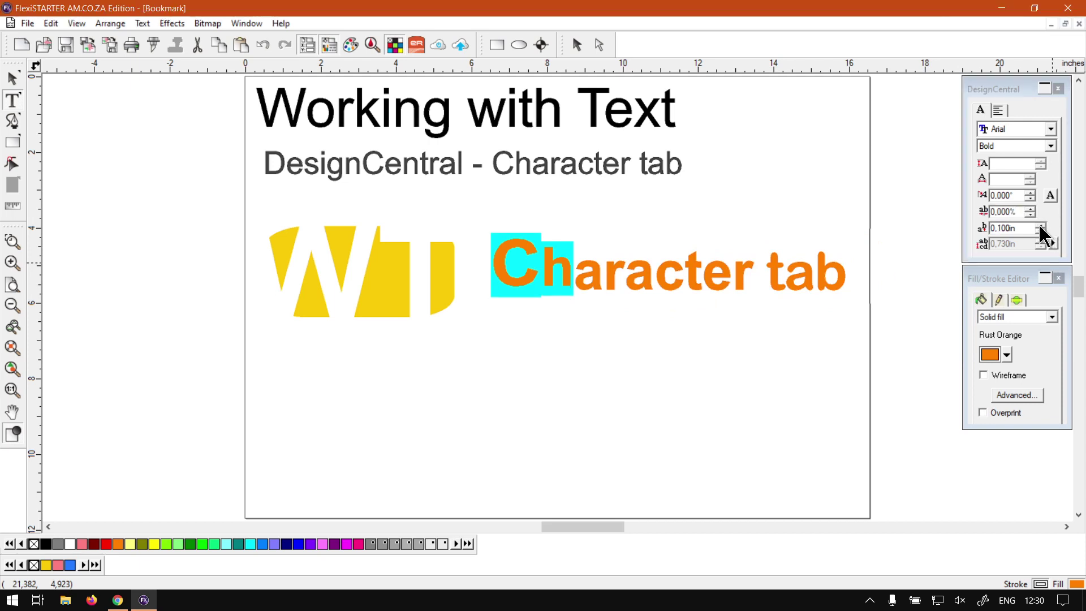
Lower the letters "Ch" in "Character" and settle their baseline shift at 0.000 in.
click(1038, 231)
click(1038, 230)
click(1039, 230)
click(1038, 230)
click(1039, 230)
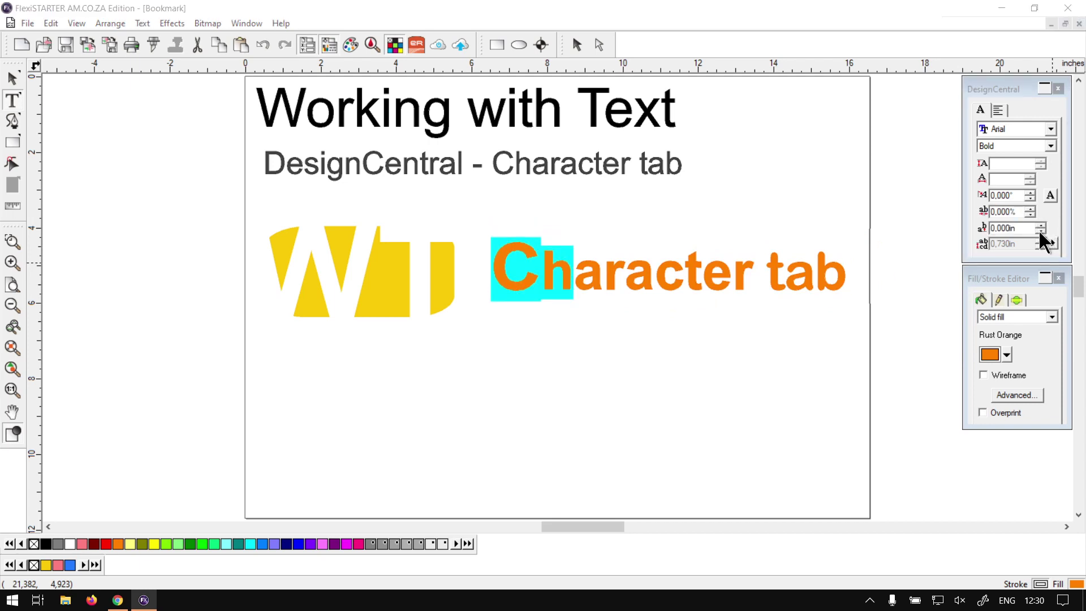
click(1038, 230)
click(1039, 230)
click(1039, 227)
click(1038, 227)
click(1038, 228)
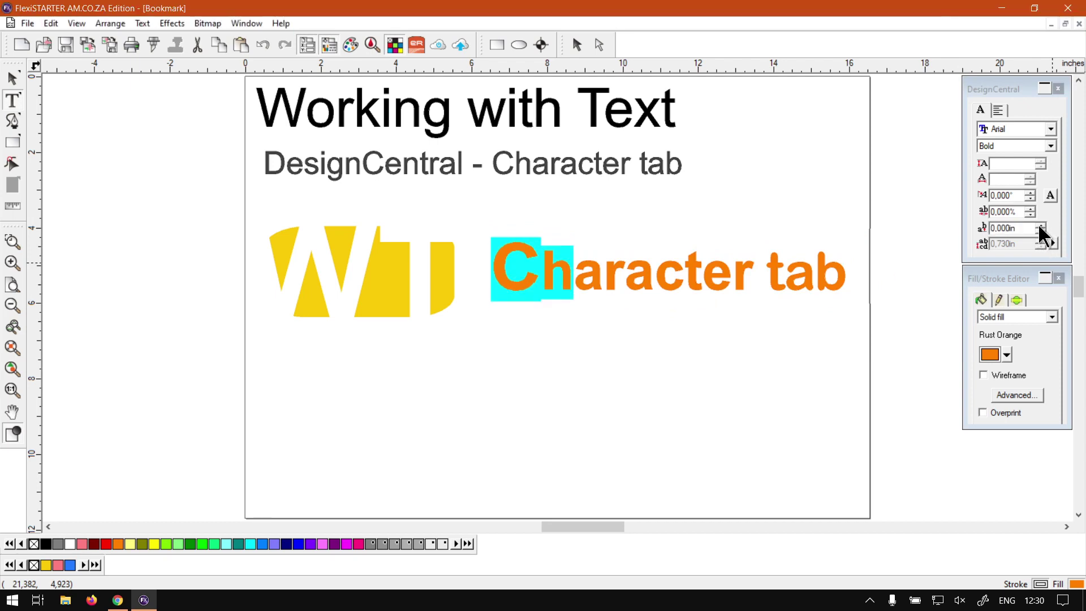
click(1038, 227)
click(1038, 232)
Add two new lines below "Character tab", each reading "Test".
click(840, 270)
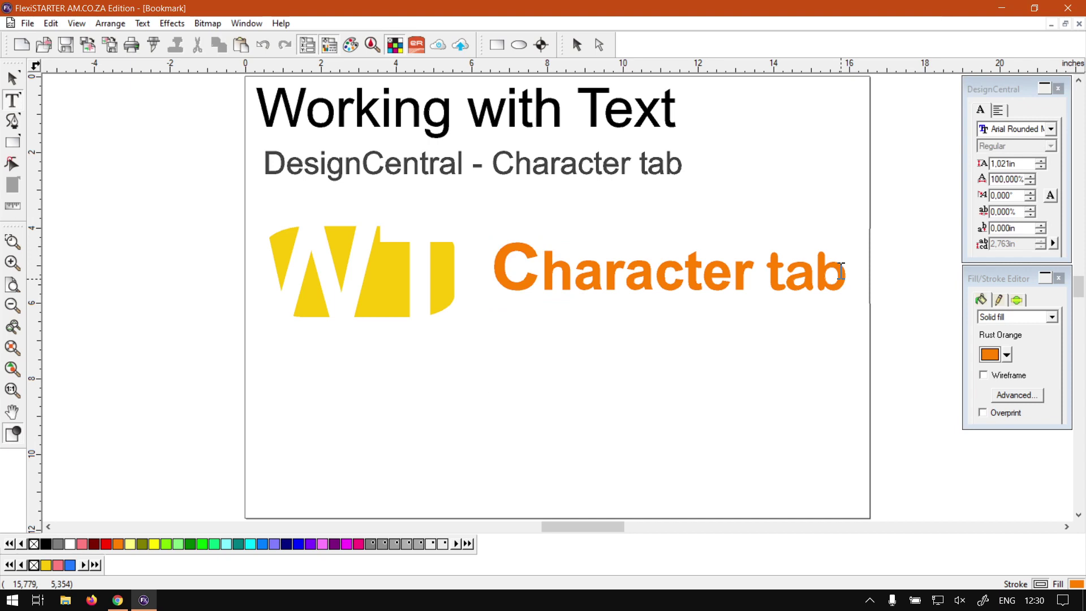
key(Return)
text(Test)
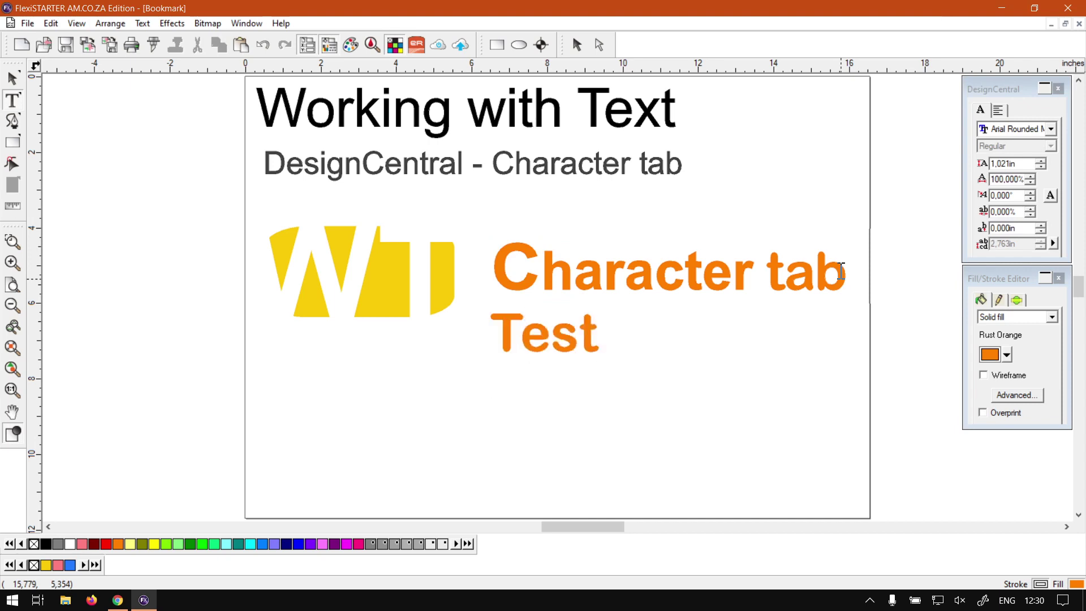
key(Return)
text(Test)
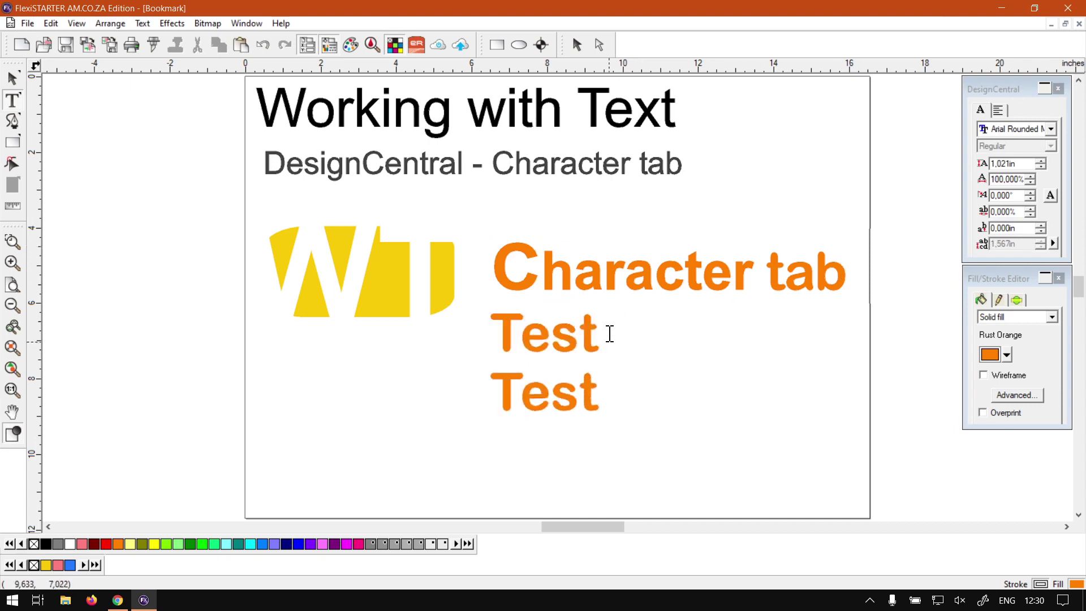
Raise the baseline of the "Character tab" line and the first "Test" line together by 0.700 in.
drag(604, 335, 494, 273)
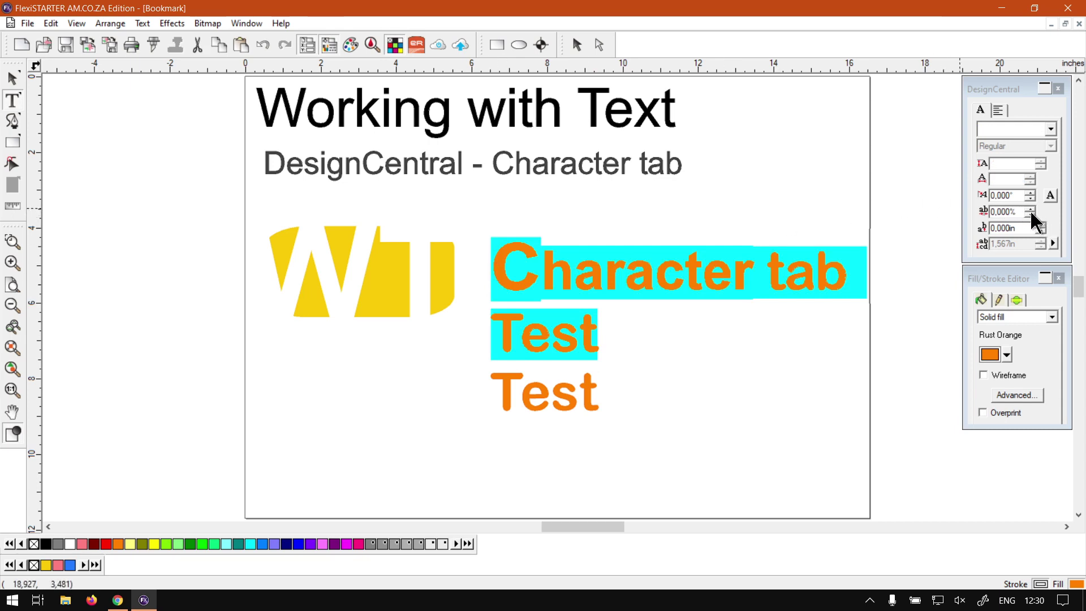
click(1038, 225)
click(1039, 224)
click(1039, 225)
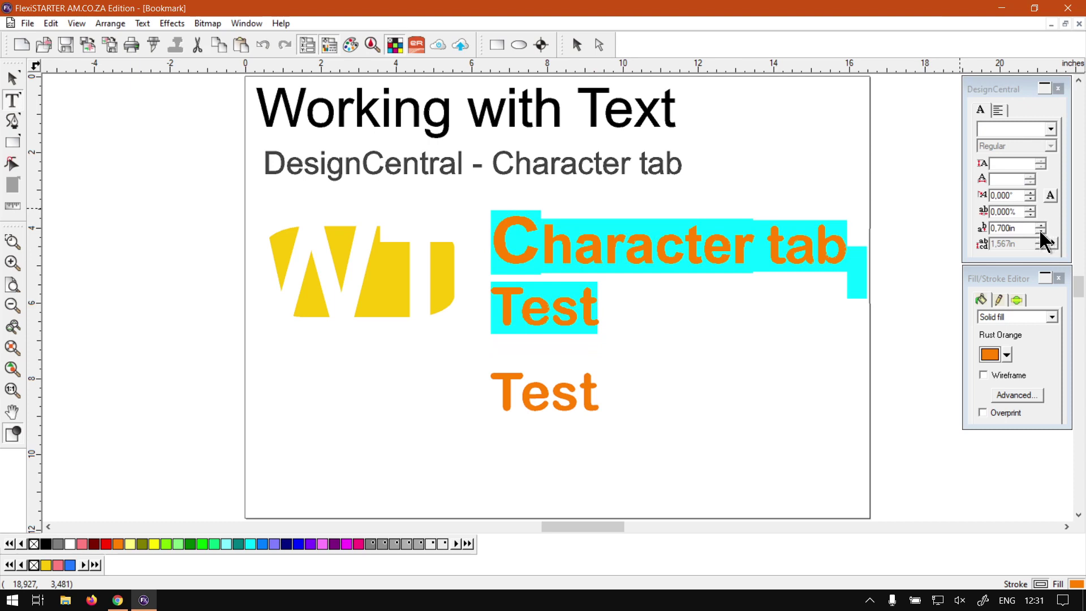
Return the baseline shift of the "Character tab" line and the first "Test" line to 0.000 in.
click(1040, 231)
click(1040, 231)
click(1040, 231)
click(1040, 231)
click(1039, 231)
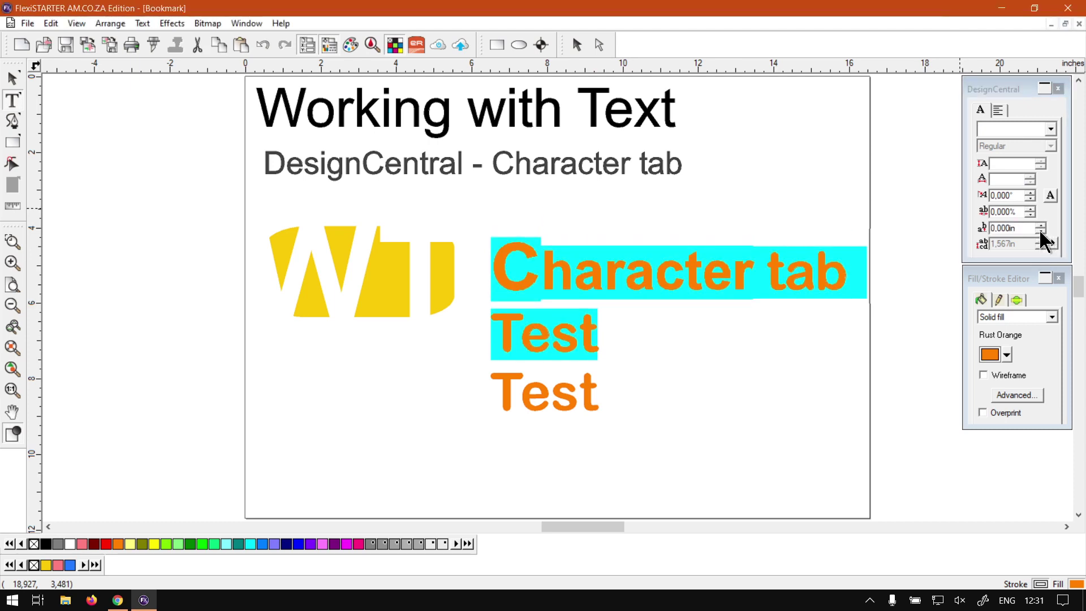
click(1039, 231)
click(1052, 229)
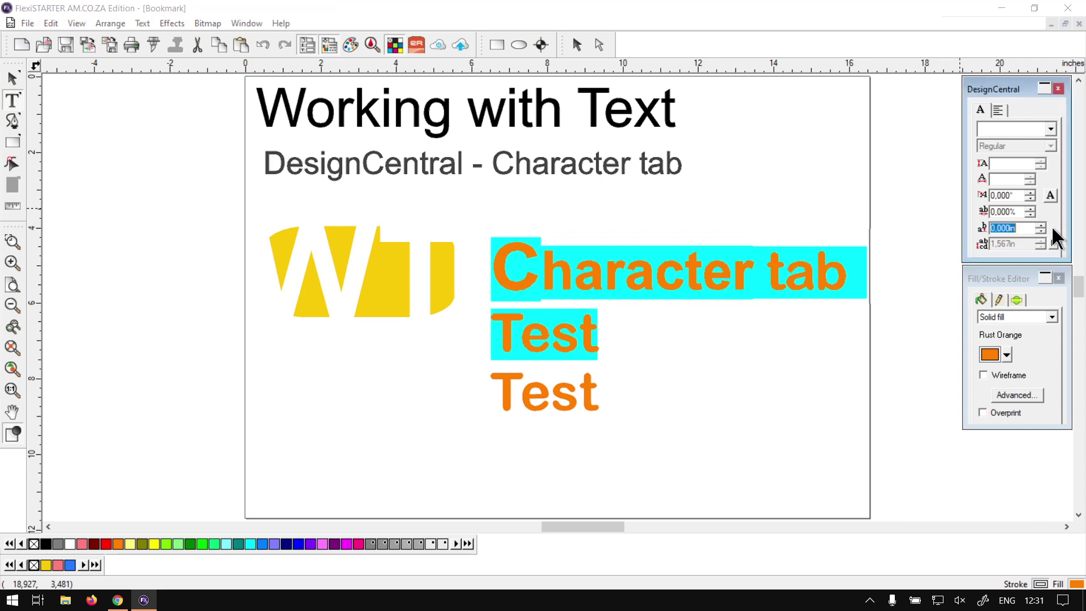
Make the line spacing of all three text lines editable and set it to 1.000 in.
drag(620, 390, 509, 281)
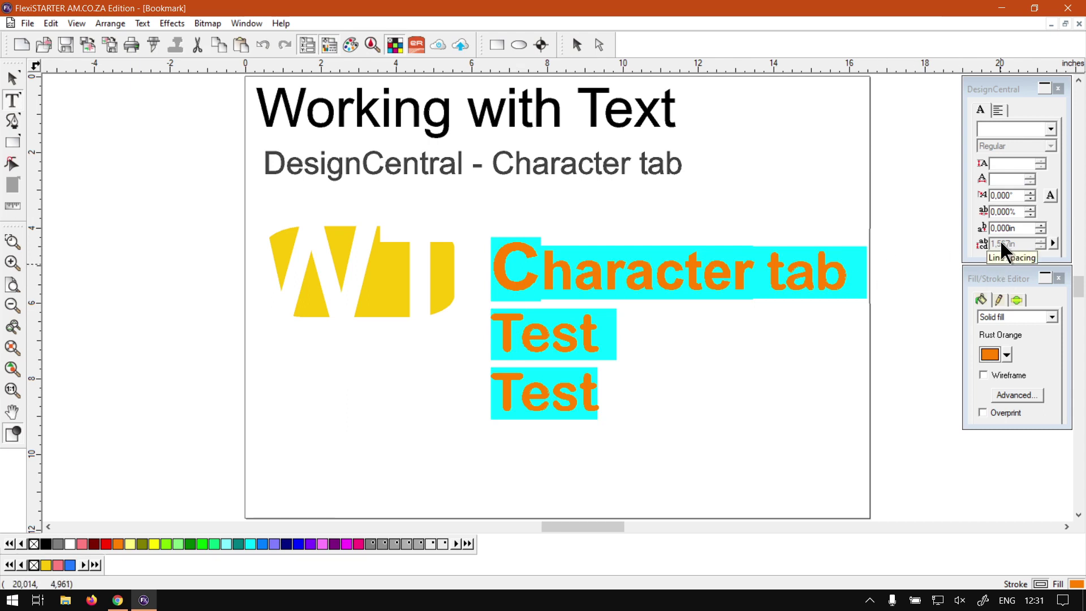
click(1053, 243)
click(1032, 264)
click(1040, 238)
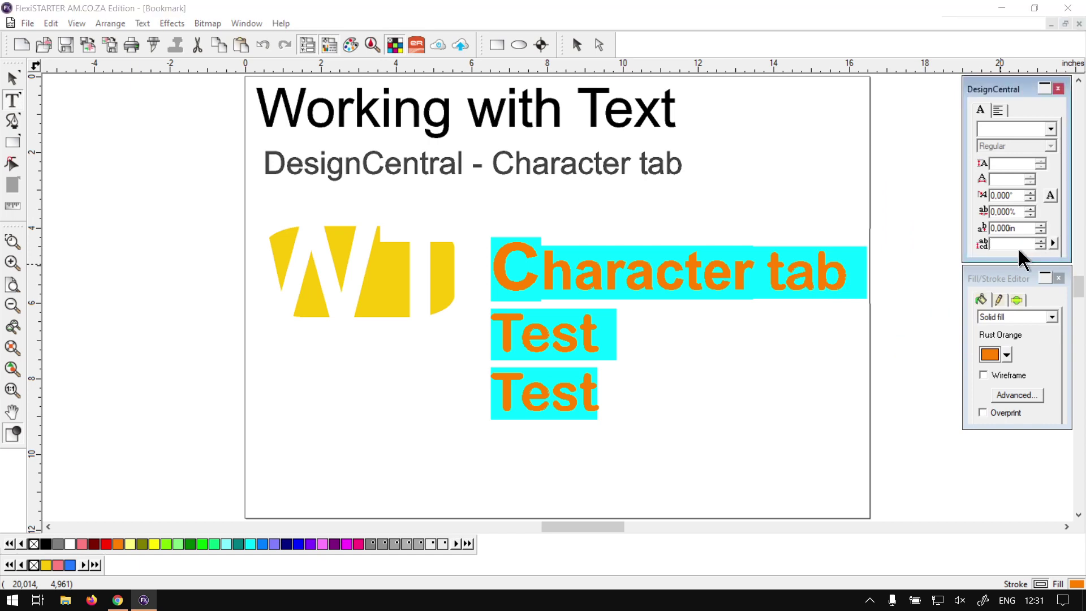
key(Return)
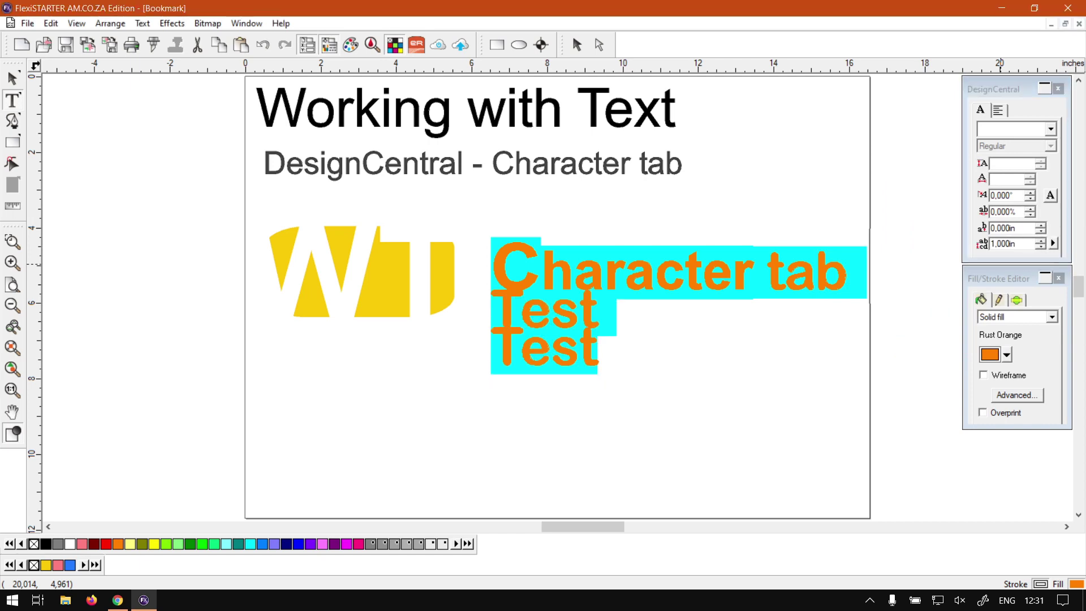
Widen the line spacing of all three text lines to 2.000 in.
drag(1017, 247, 985, 246)
key(Return)
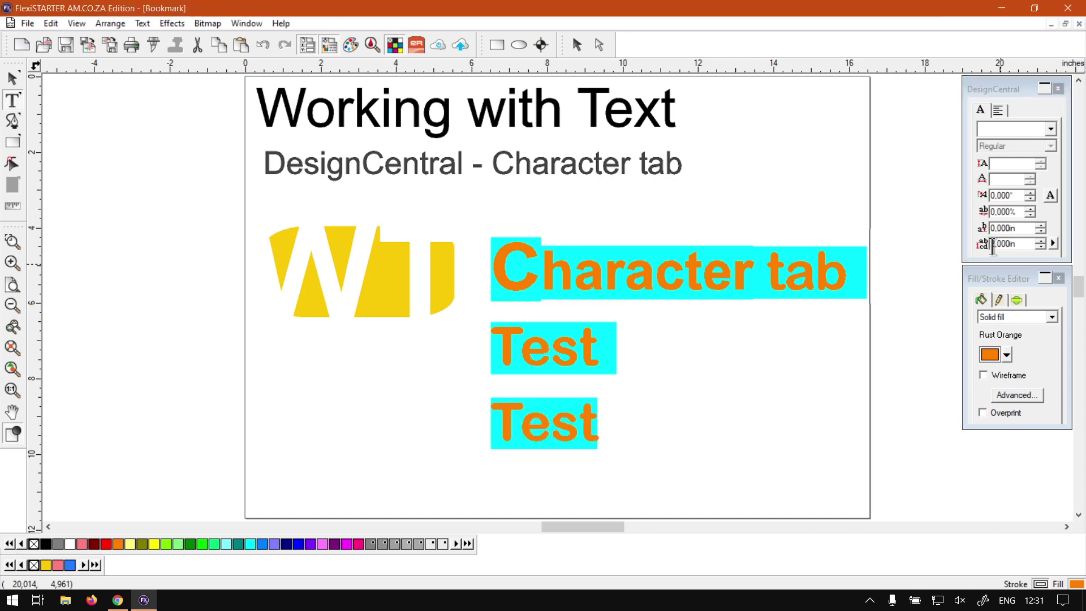
click(1023, 229)
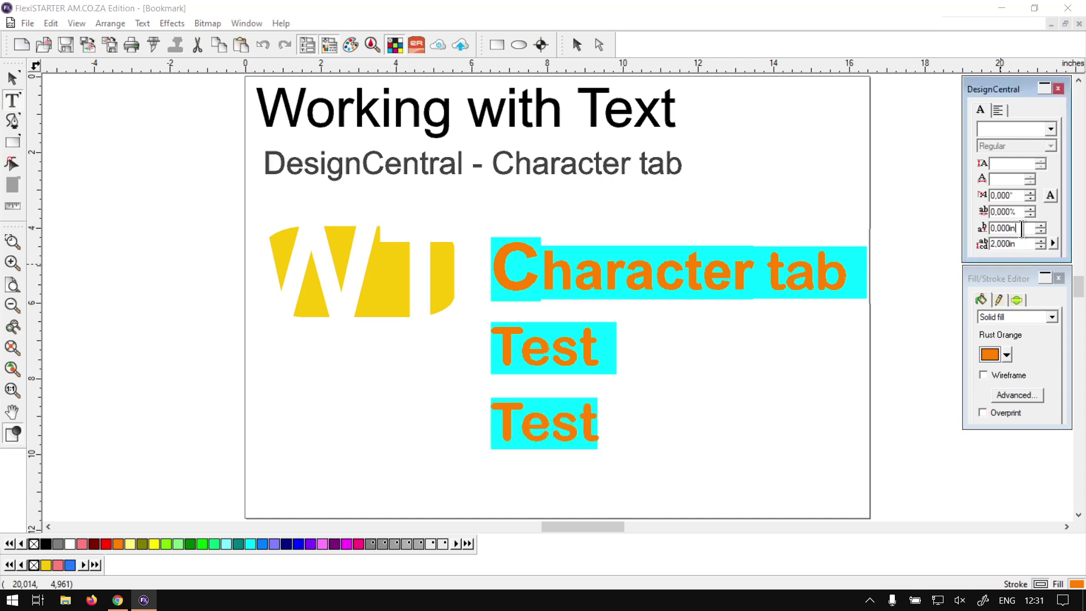
Adjust the line spacing of the three text lines to 1.800 in and finish editing the text.
click(1039, 245)
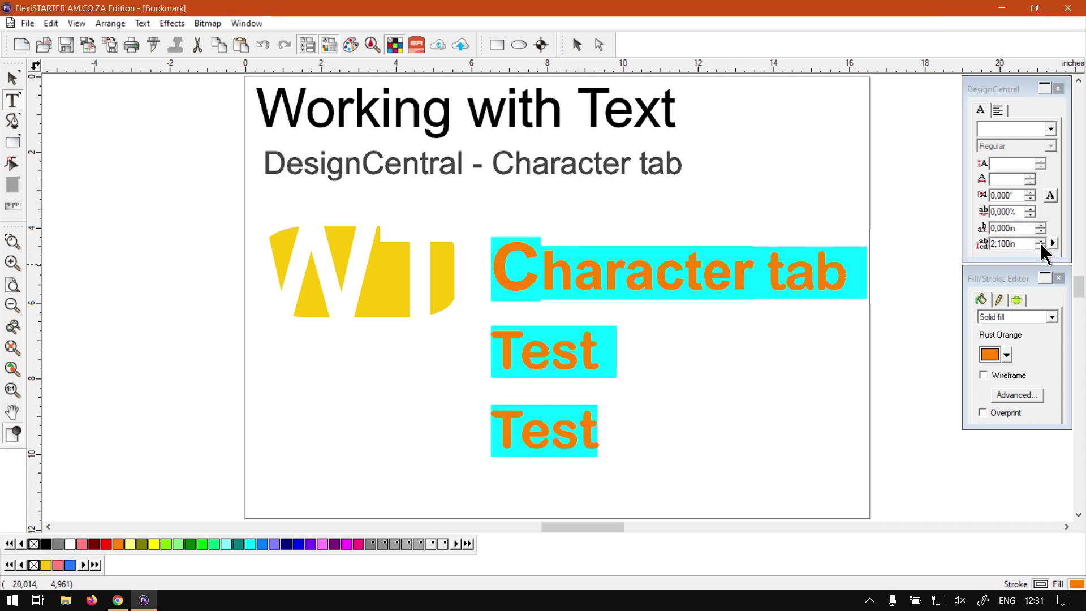
click(1040, 245)
click(1039, 246)
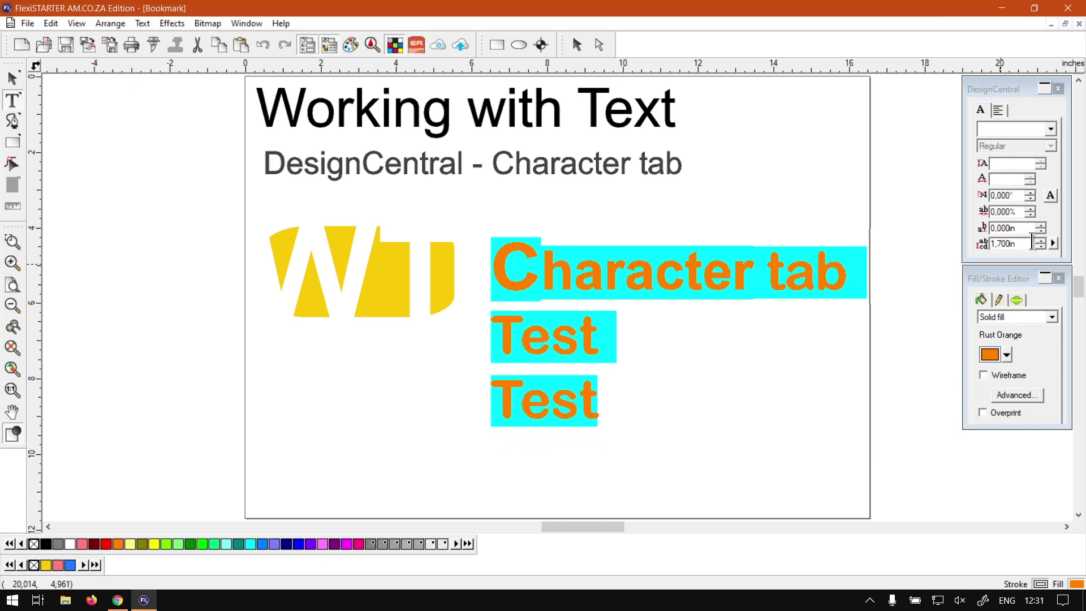
click(1041, 241)
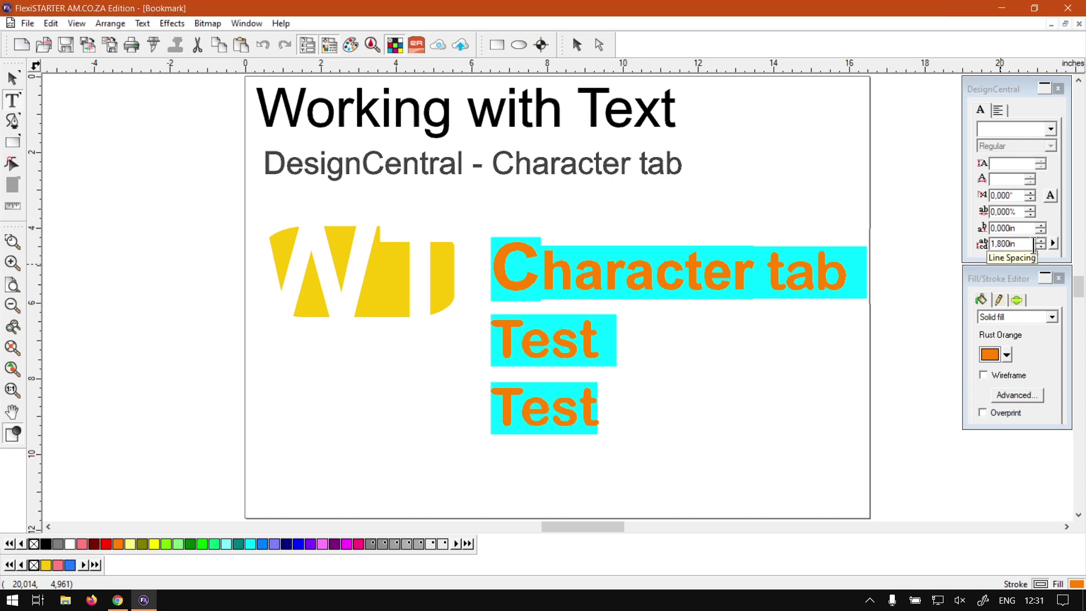
key(Escape)
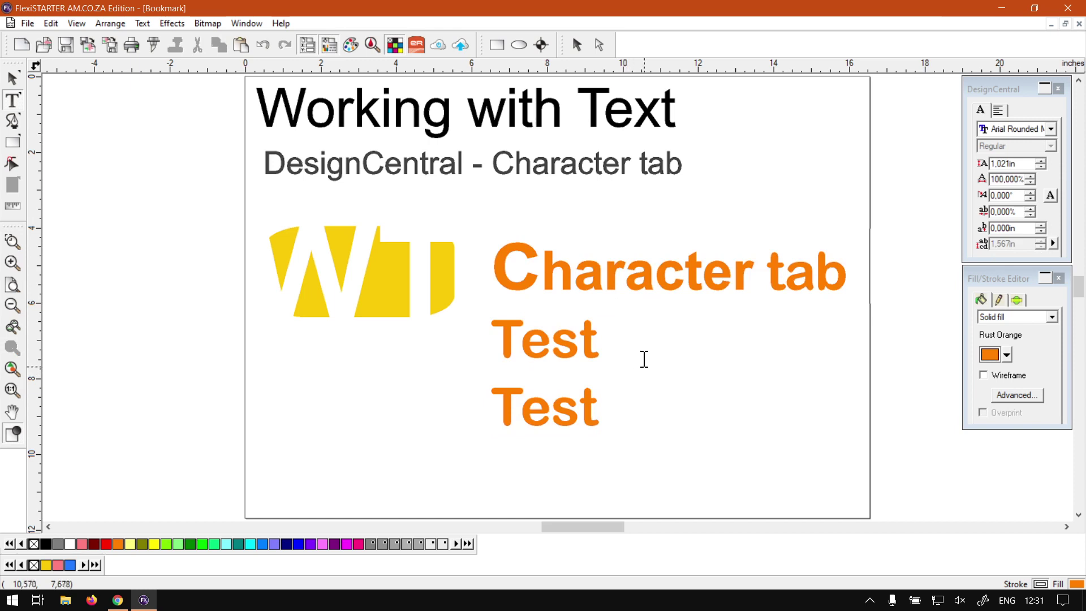
click(11, 79)
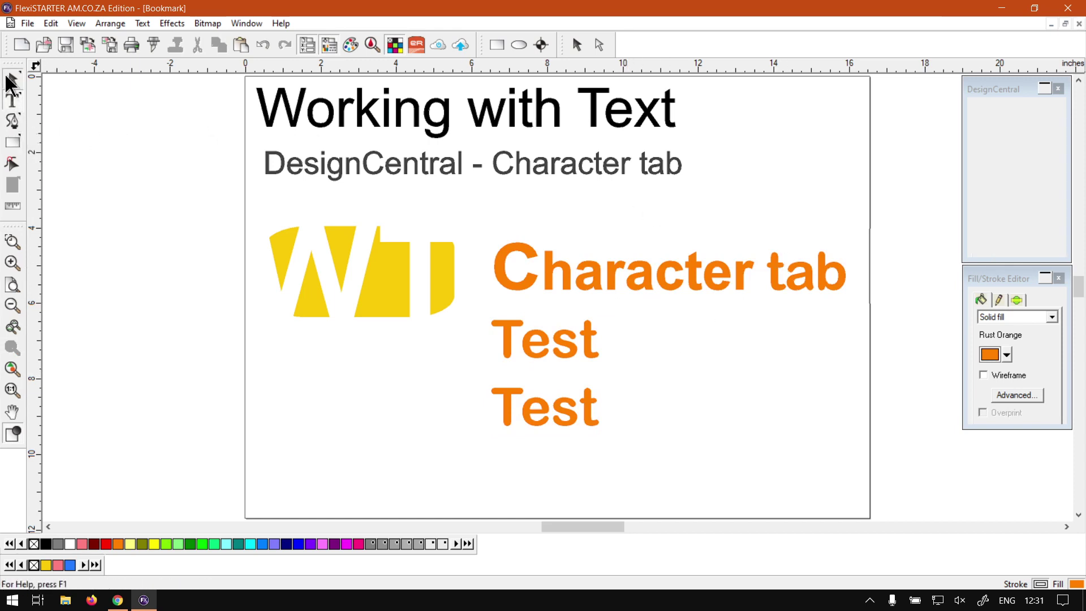